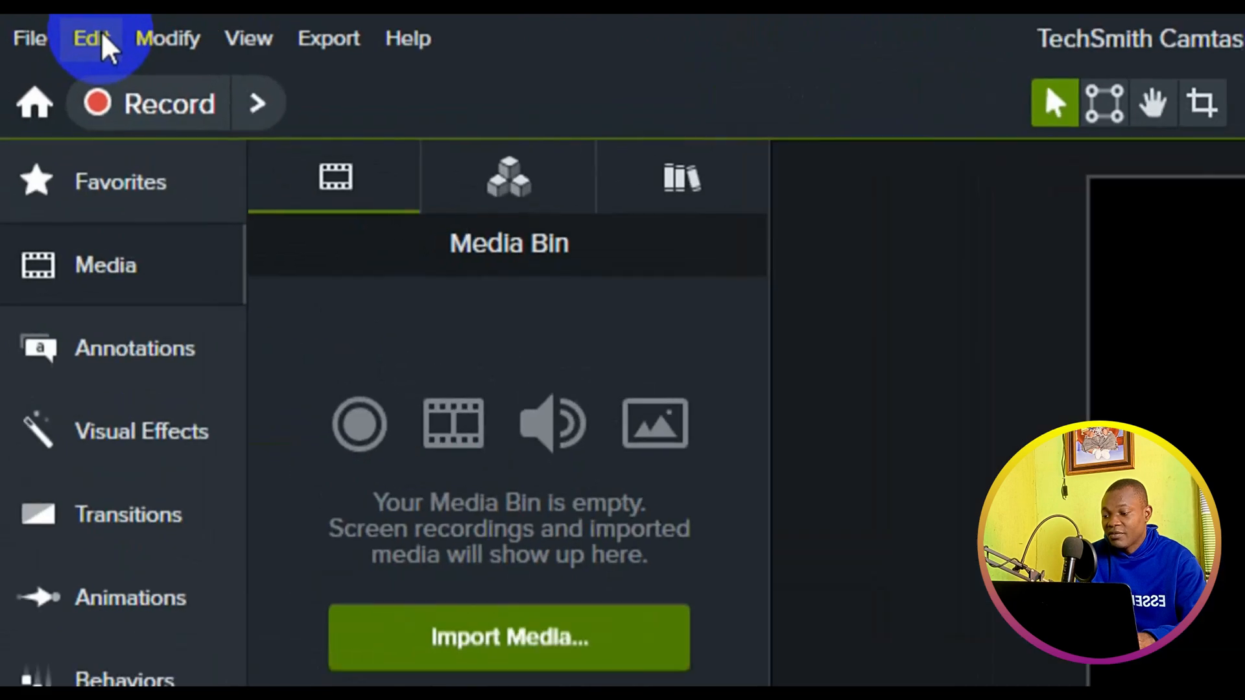
In the program preferences, apply SmartFocus to added clips, turn off sending usage data, and keep autosave at every 1 minute
left_click(95, 34)
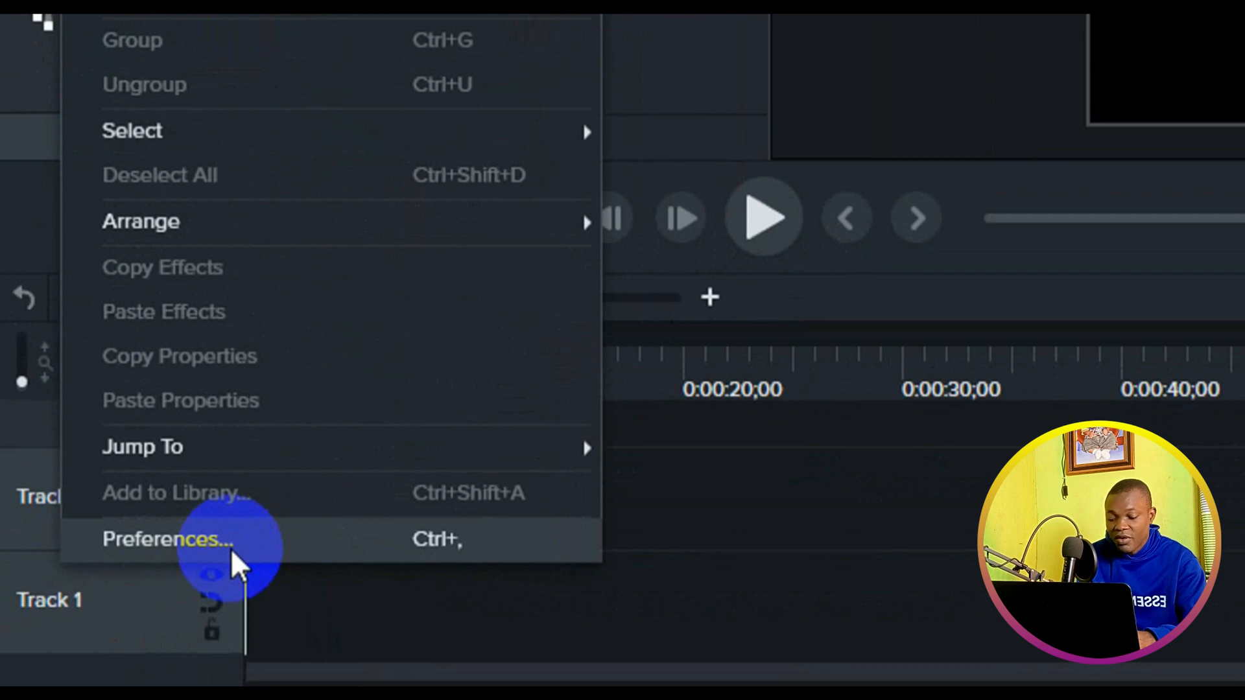
left_click(231, 548)
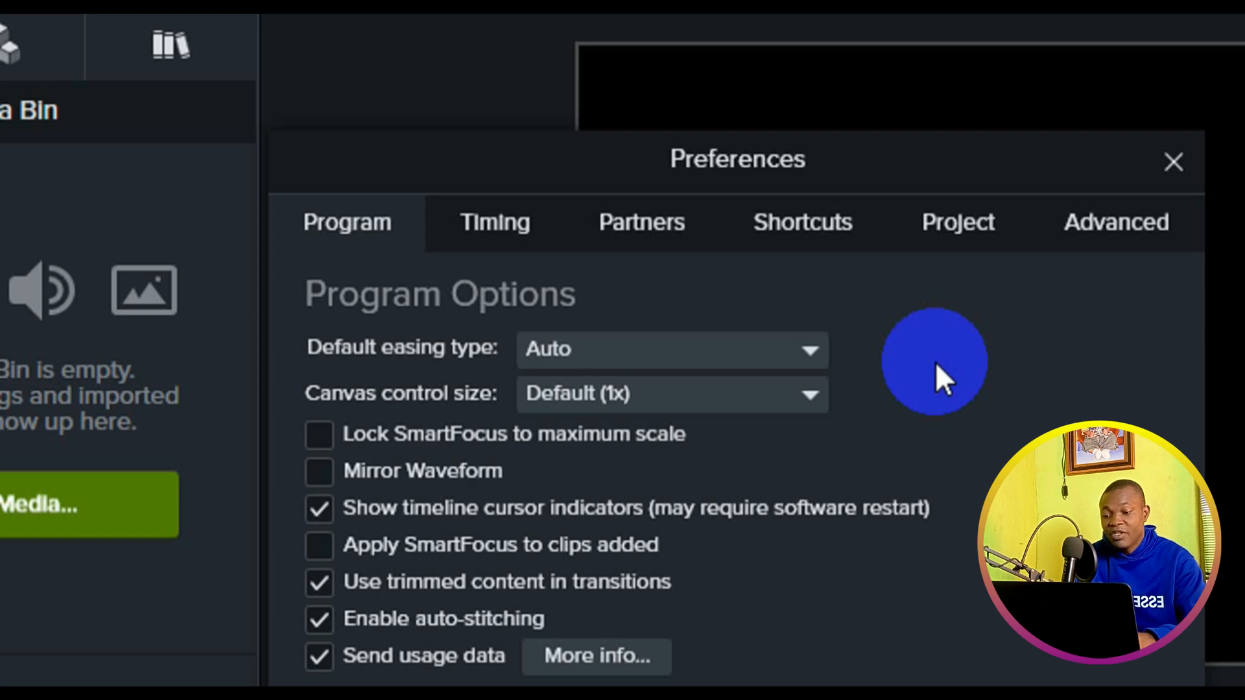
left_click(811, 354)
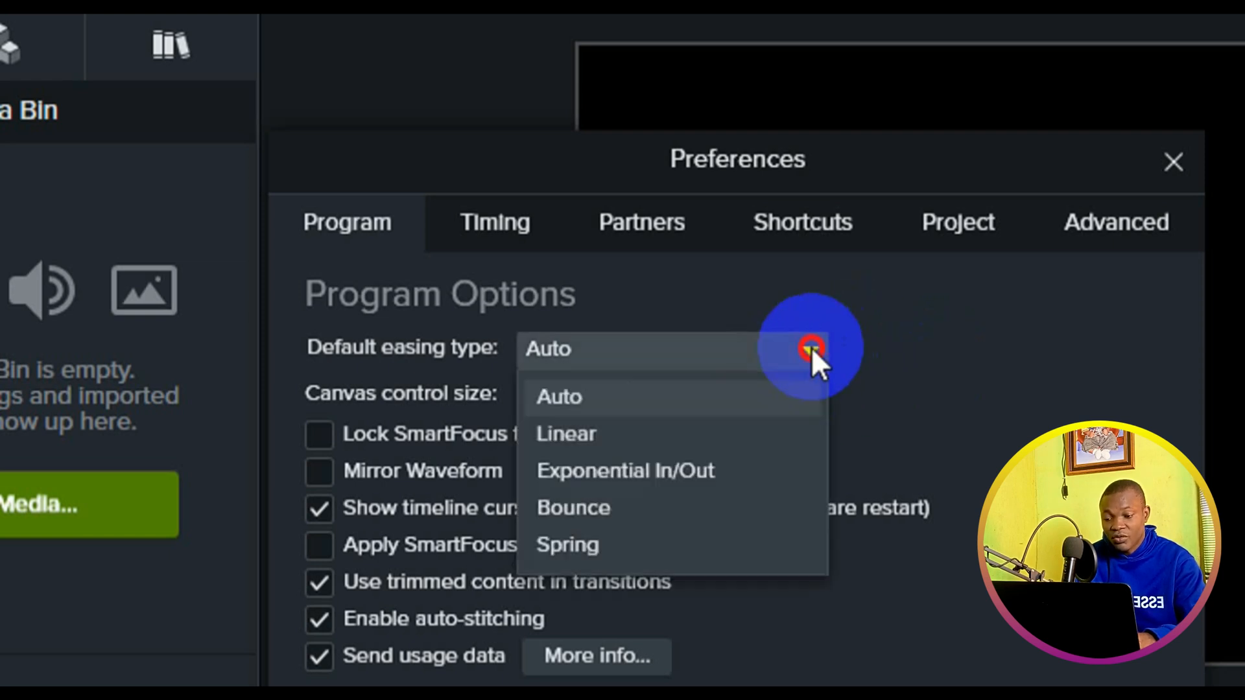
left_click(748, 387)
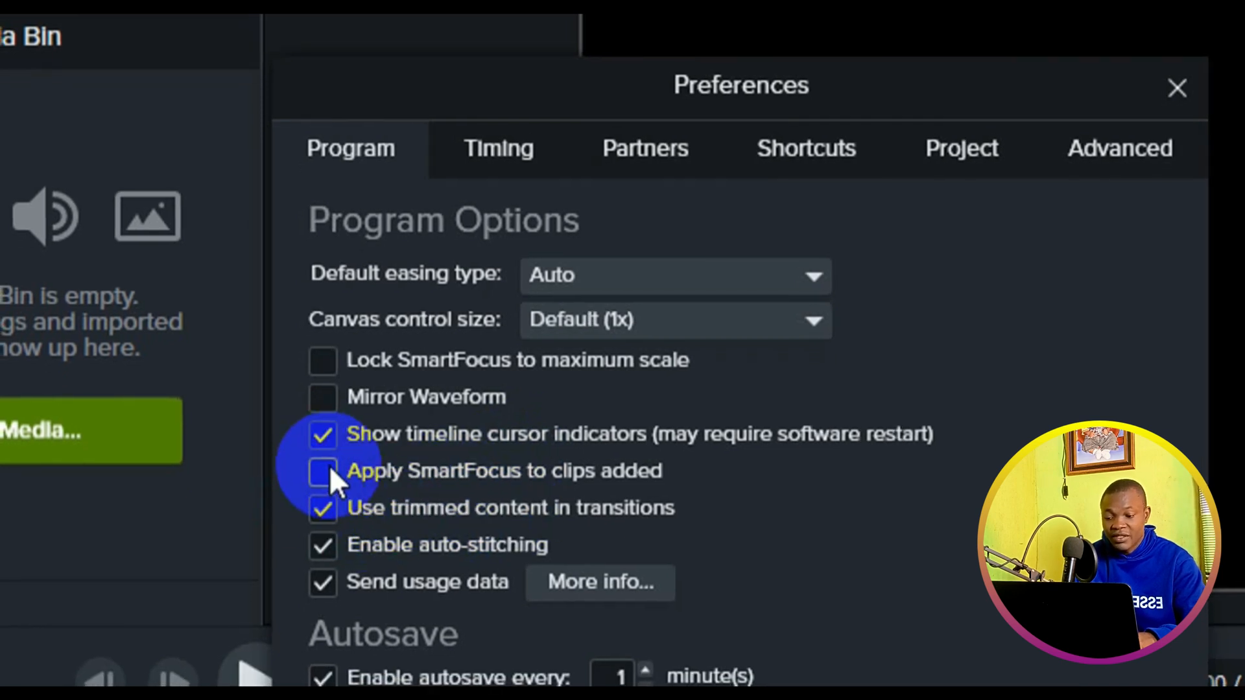
left_click(324, 470)
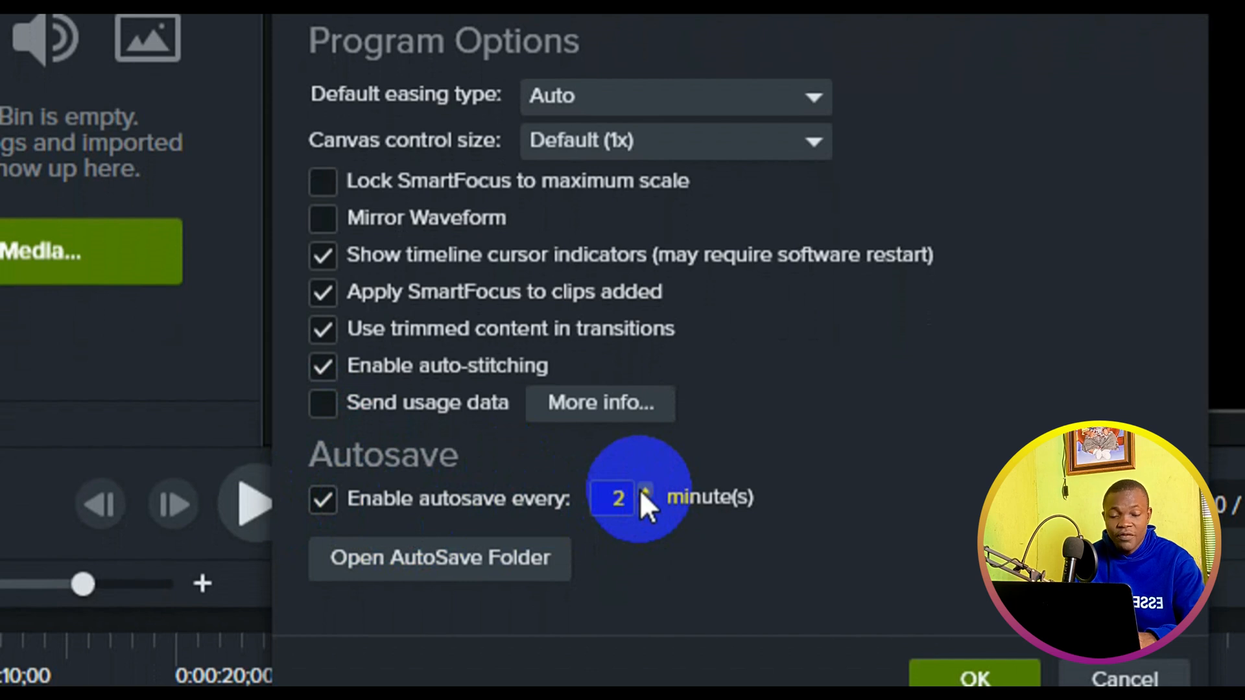
left_click(643, 509)
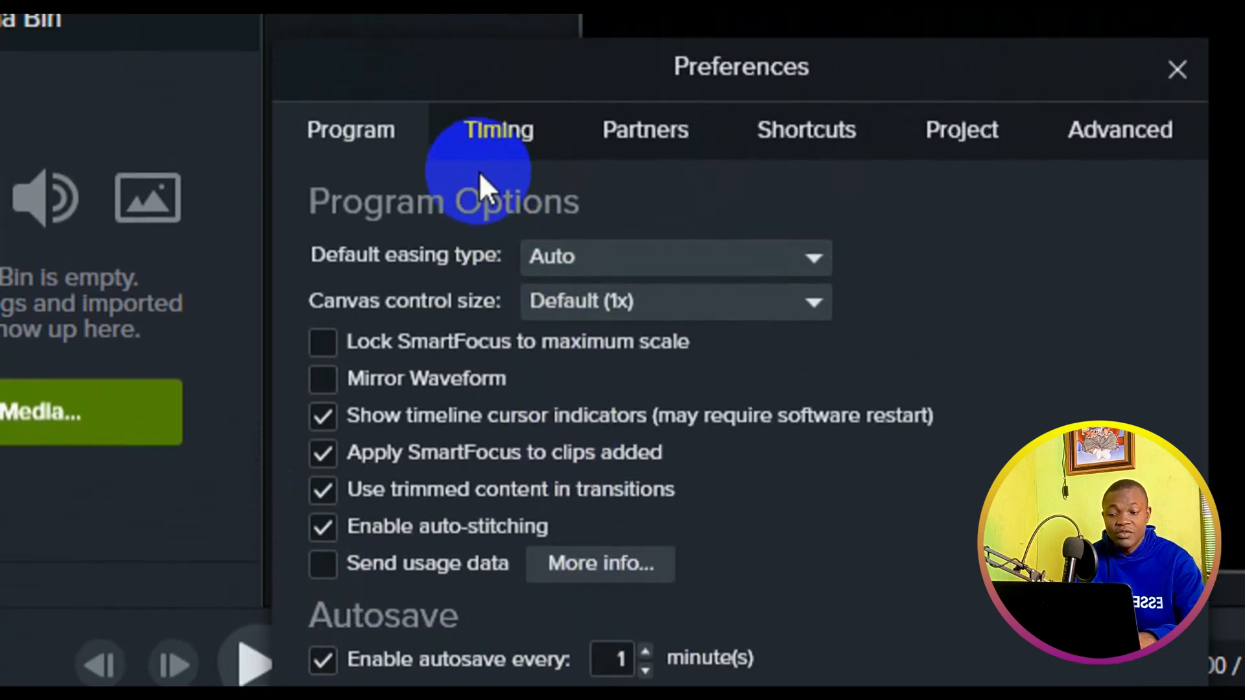
Set the default durations to 2 seconds for animations, 3 for annotations, 5 for captions, 25 for production previews and 2 for transitions
left_click(496, 150)
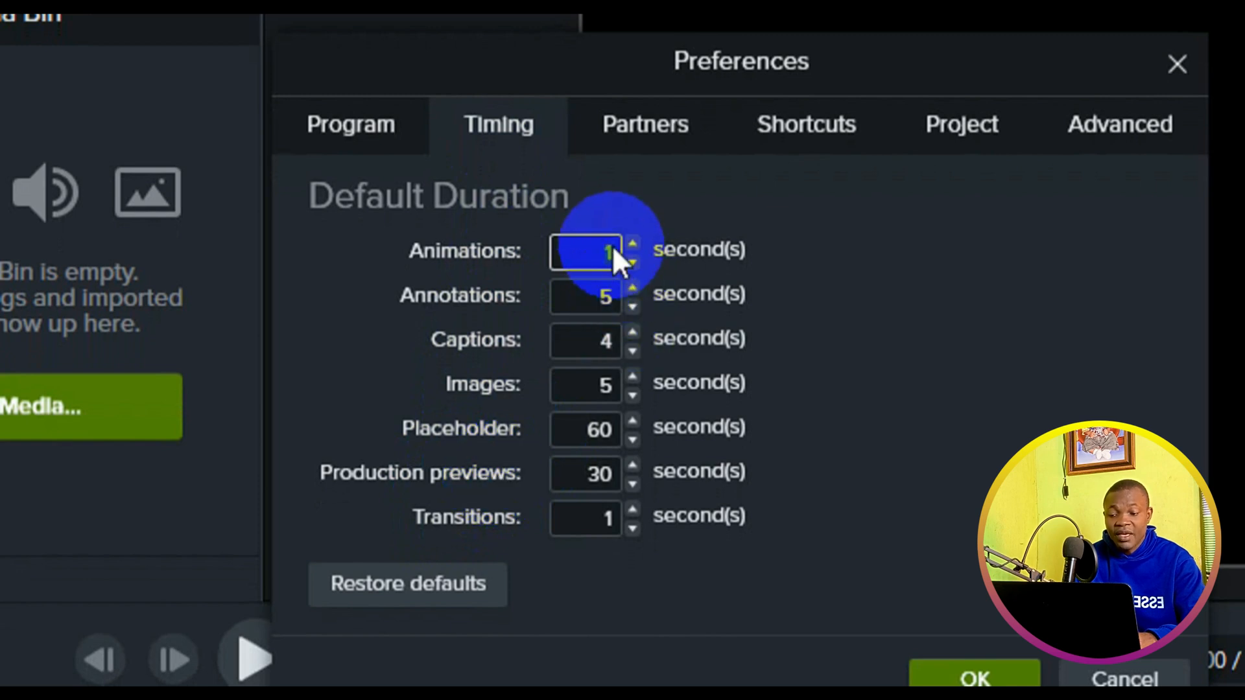
left_click(632, 245)
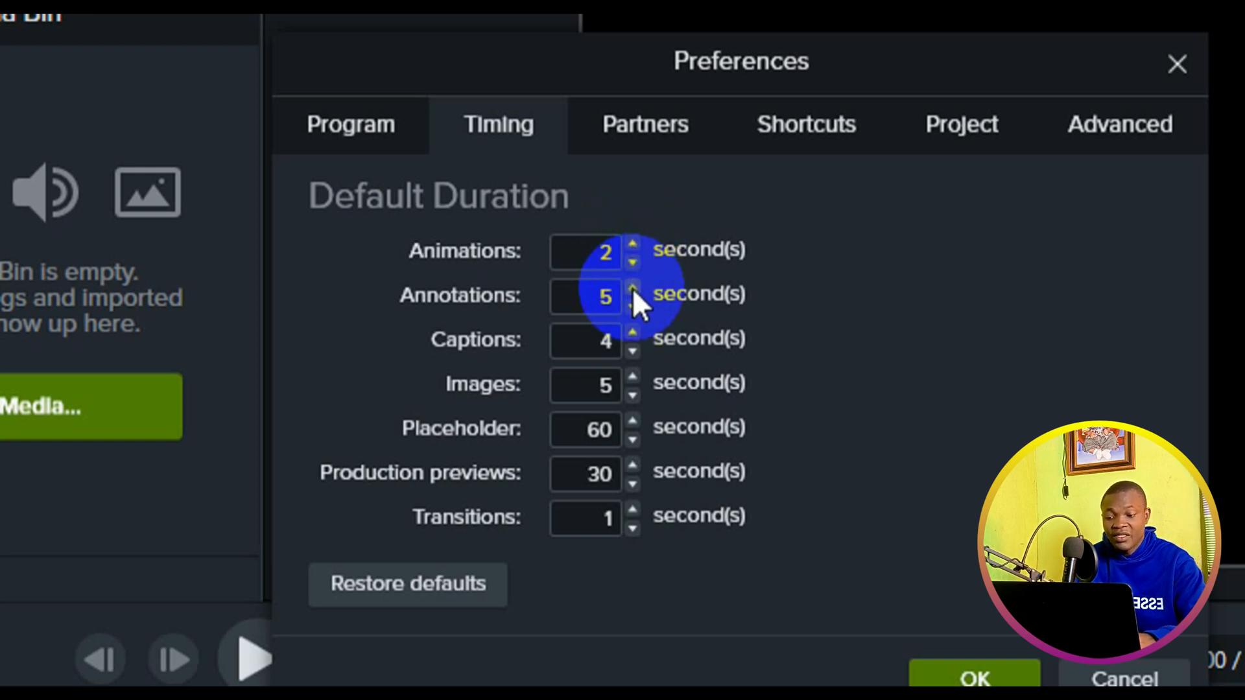
left_click(632, 307)
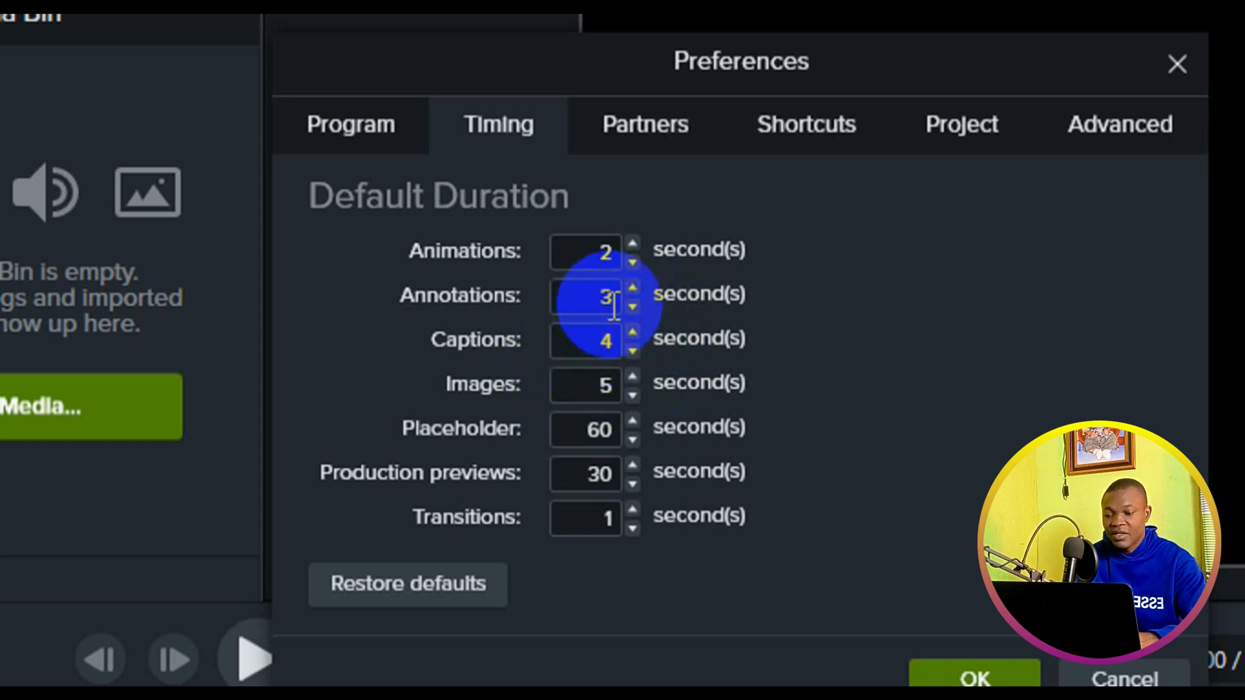
left_click(632, 334)
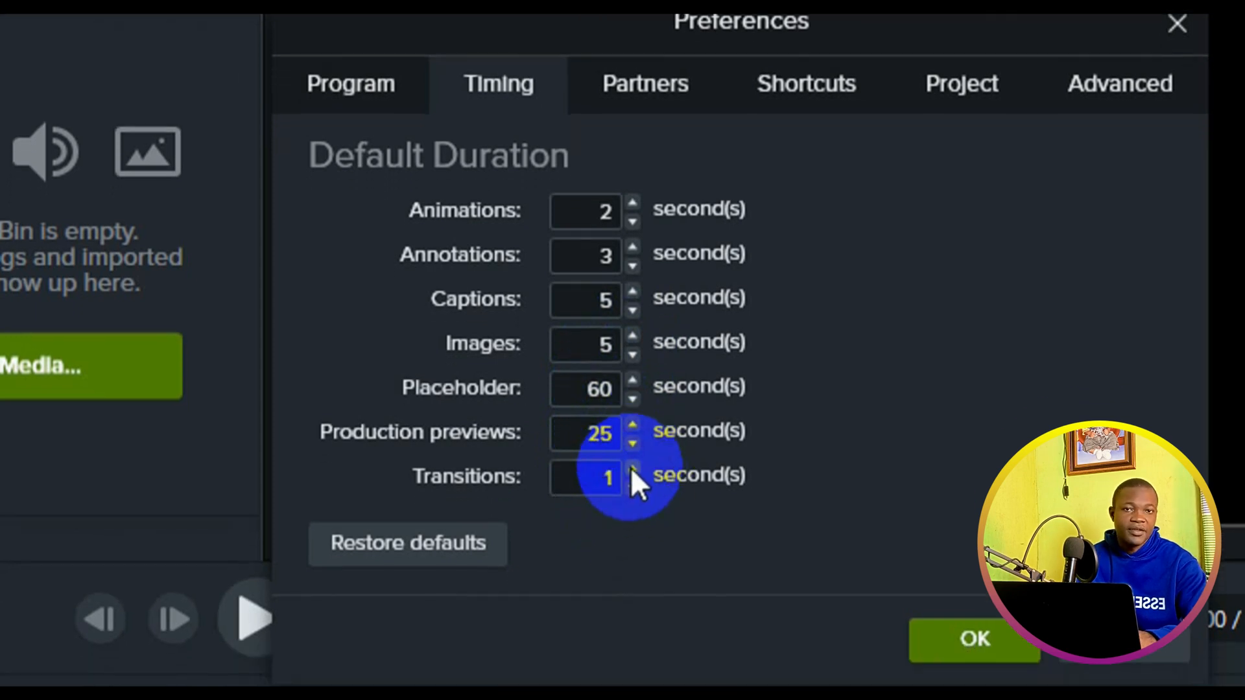
left_click(630, 469)
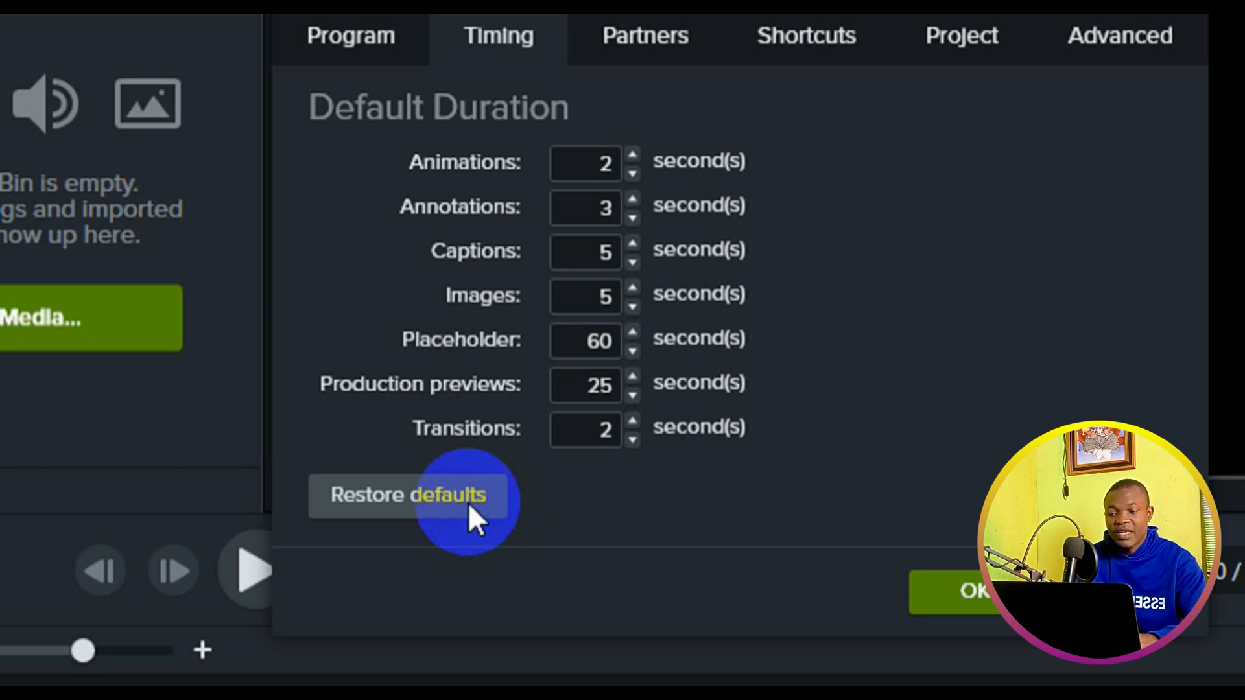
In the partner preferences, set the mobile sharing storage folder to the TTT - 2024 folder on the Desktop
left_click(621, 181)
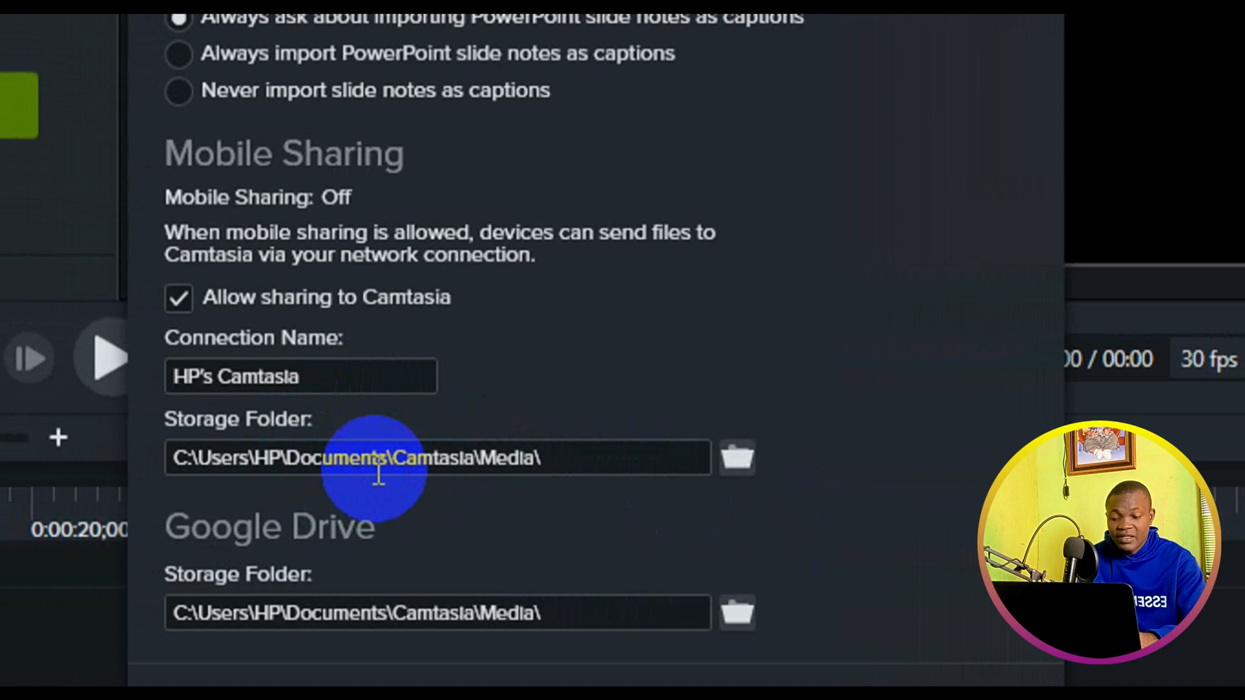
left_click(737, 453)
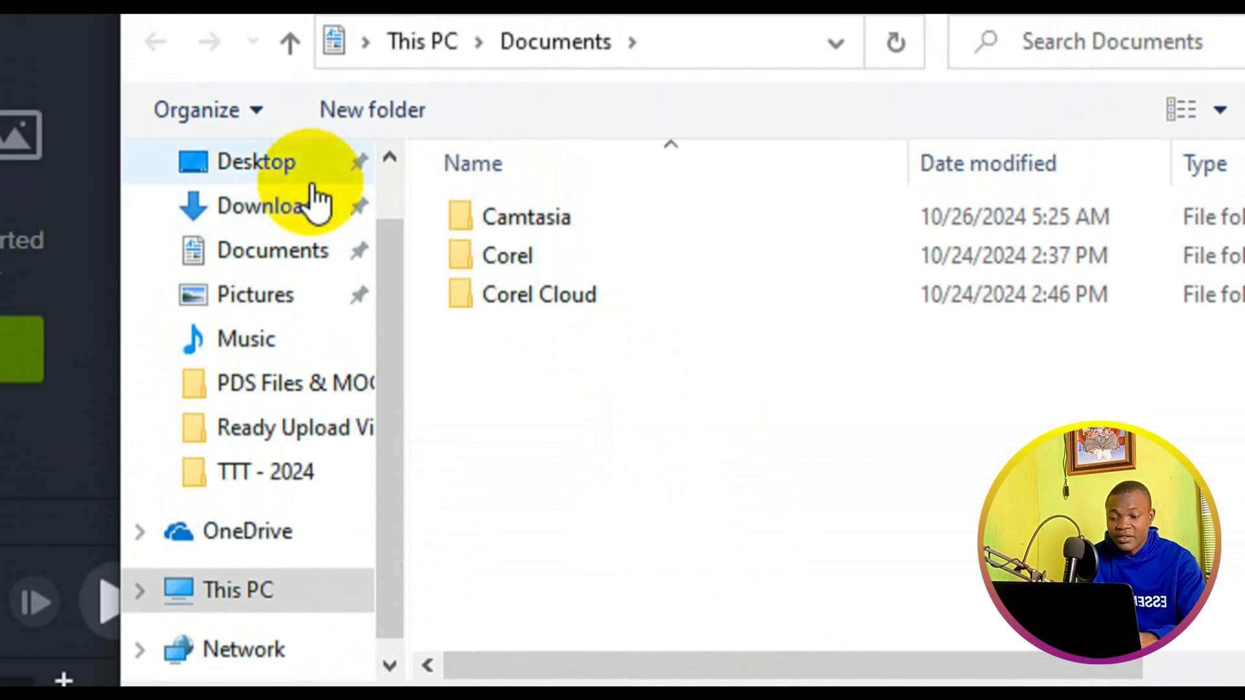
left_click(314, 184)
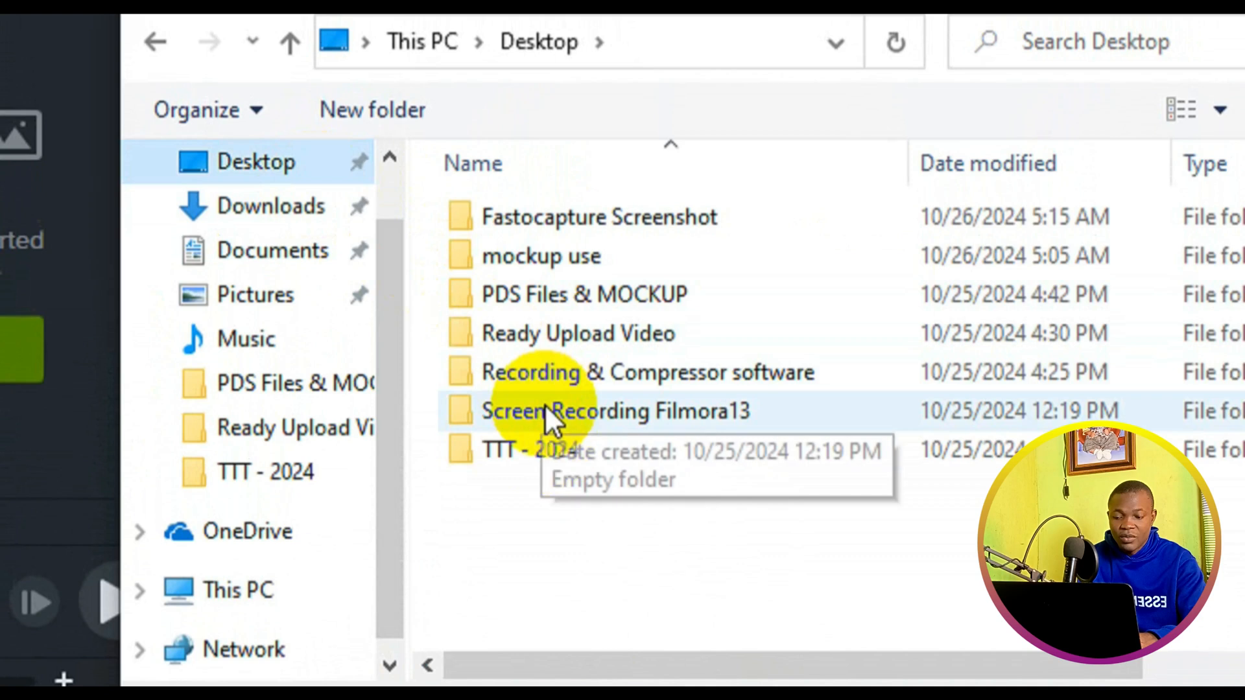
left_click(547, 456)
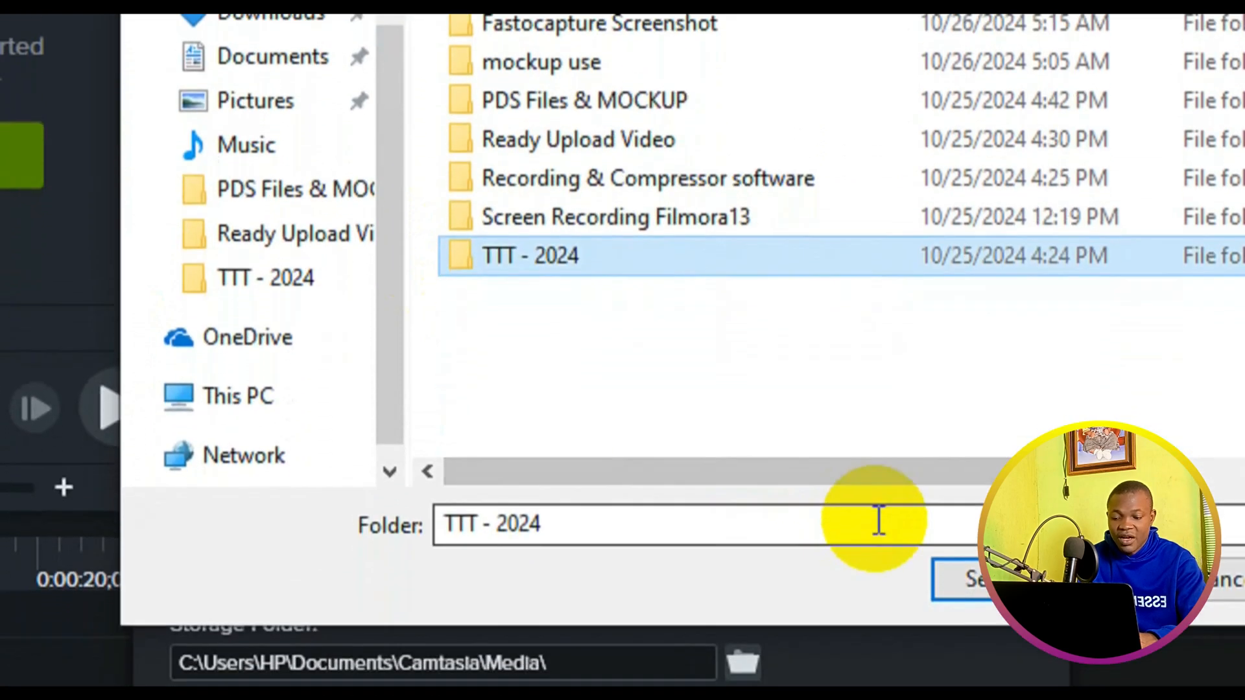
left_click(982, 579)
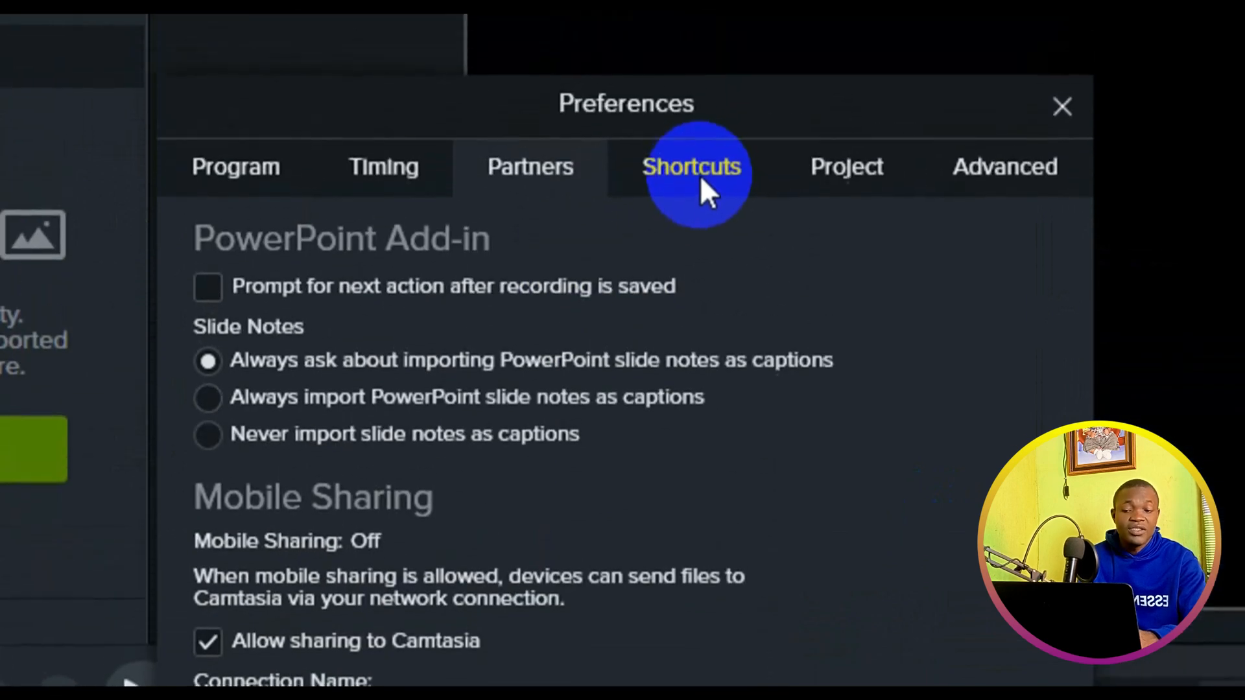
Review the keyboard shortcuts for animations and canvas options, and look at the options for importing and exporting shortcuts
left_click(699, 179)
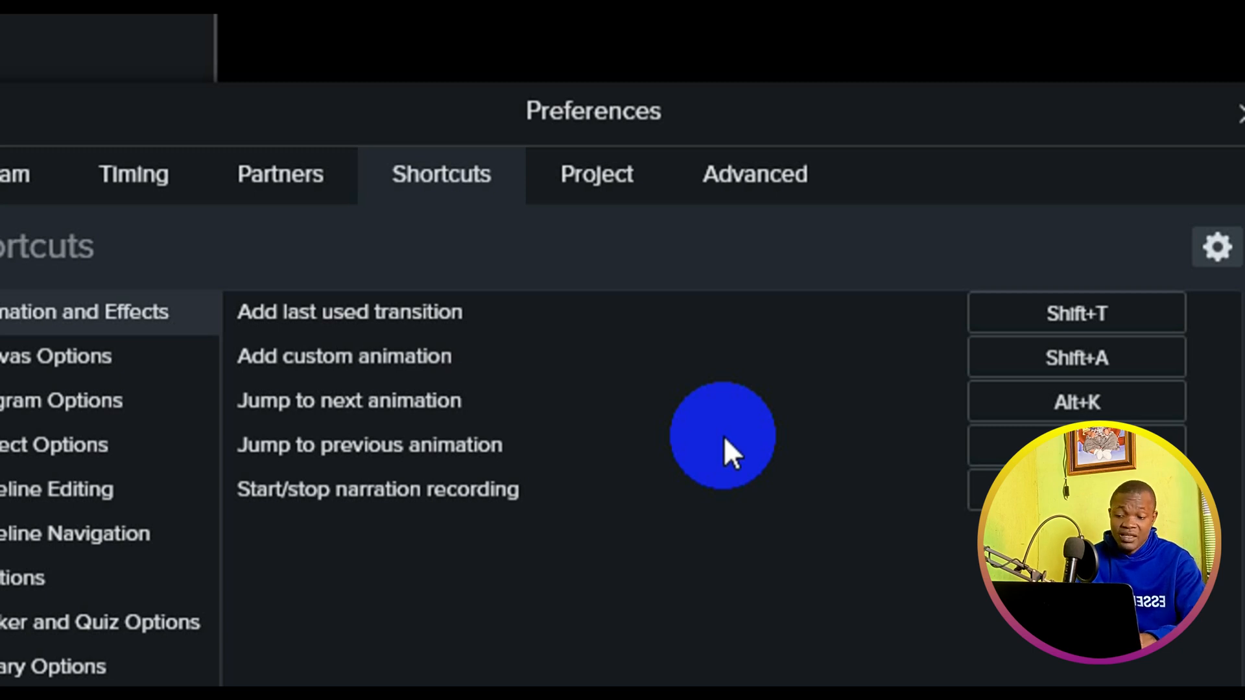
left_click(91, 365)
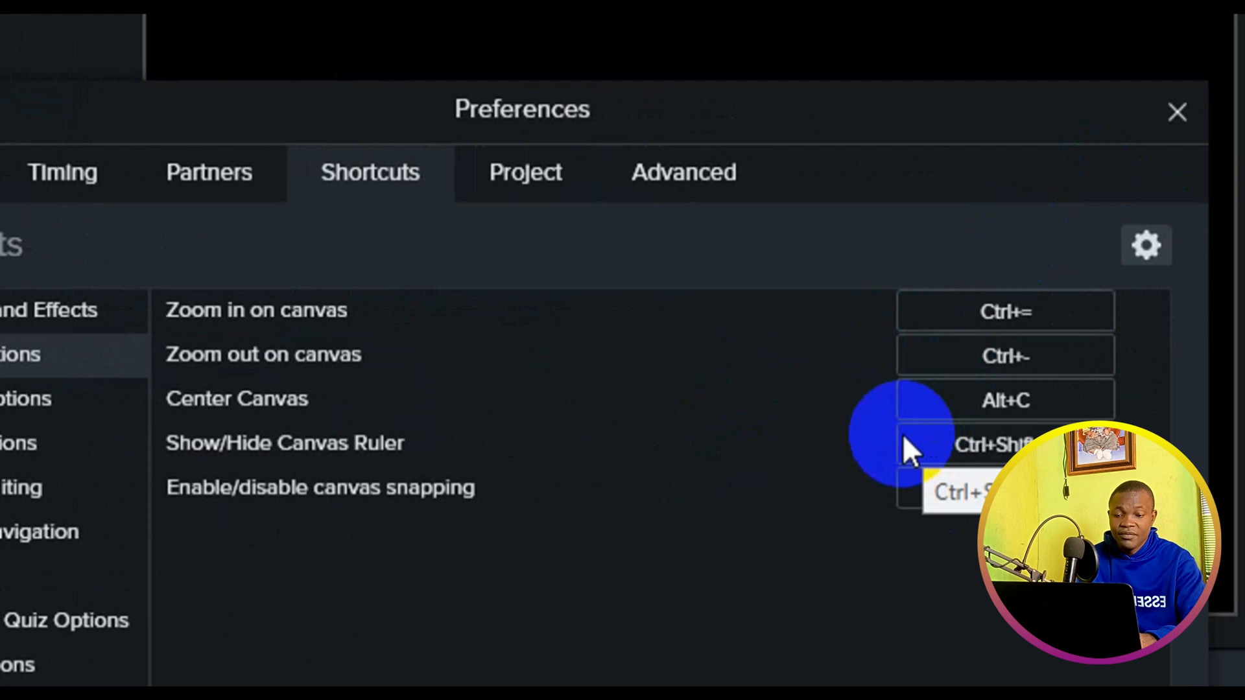
left_click(1145, 245)
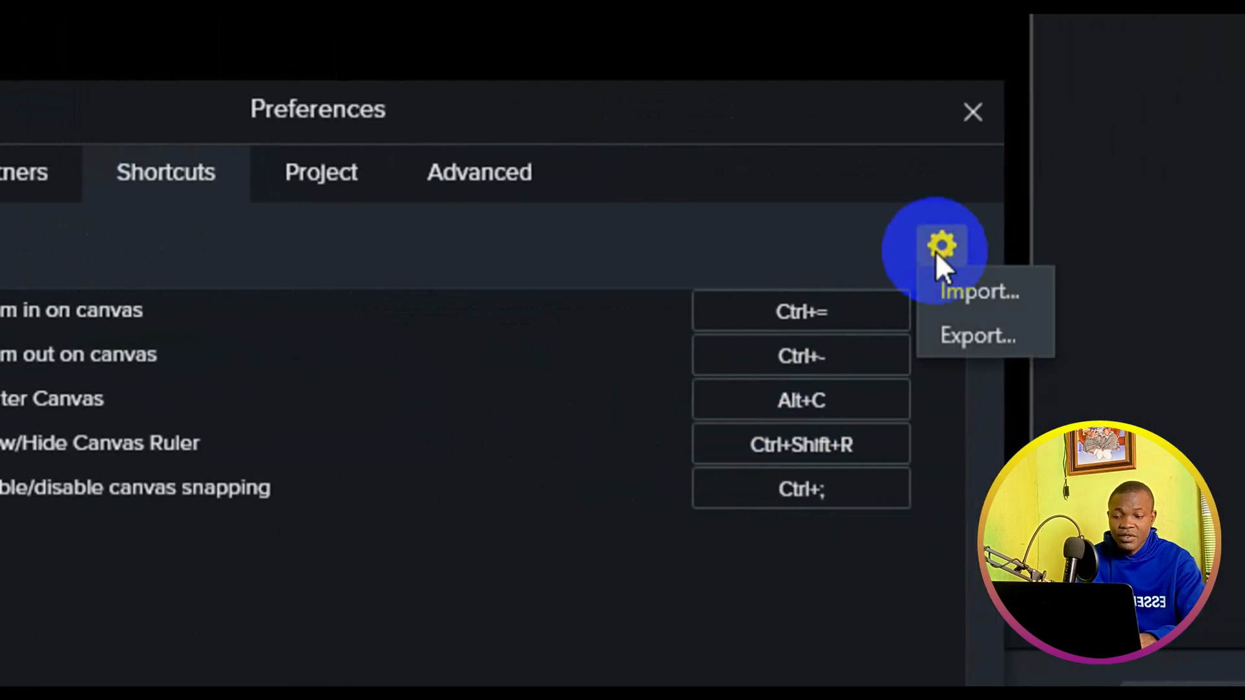
left_click(935, 251)
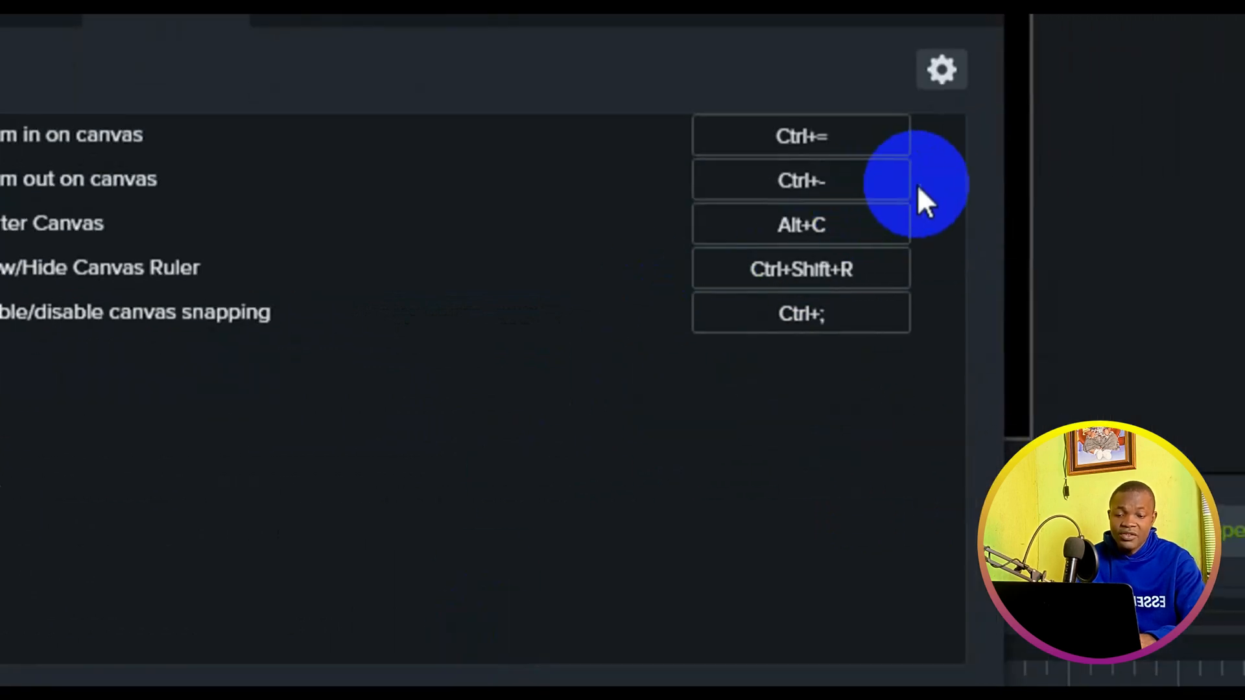
left_click(938, 73)
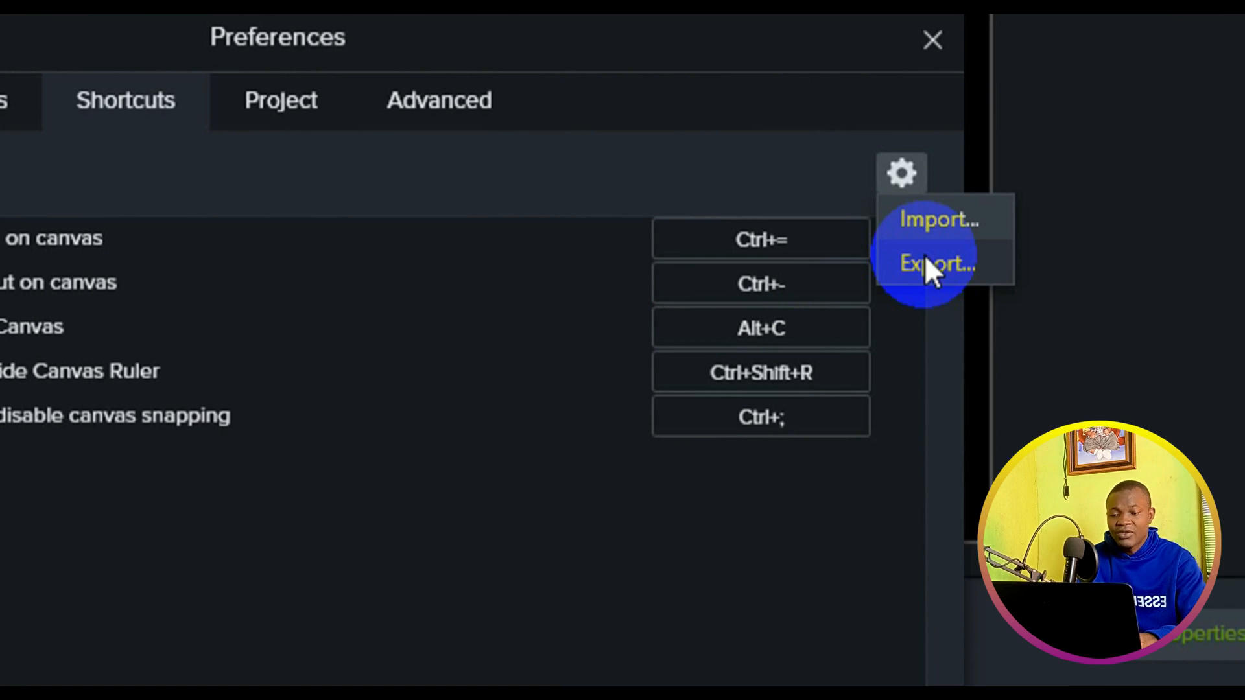
left_click(351, 203)
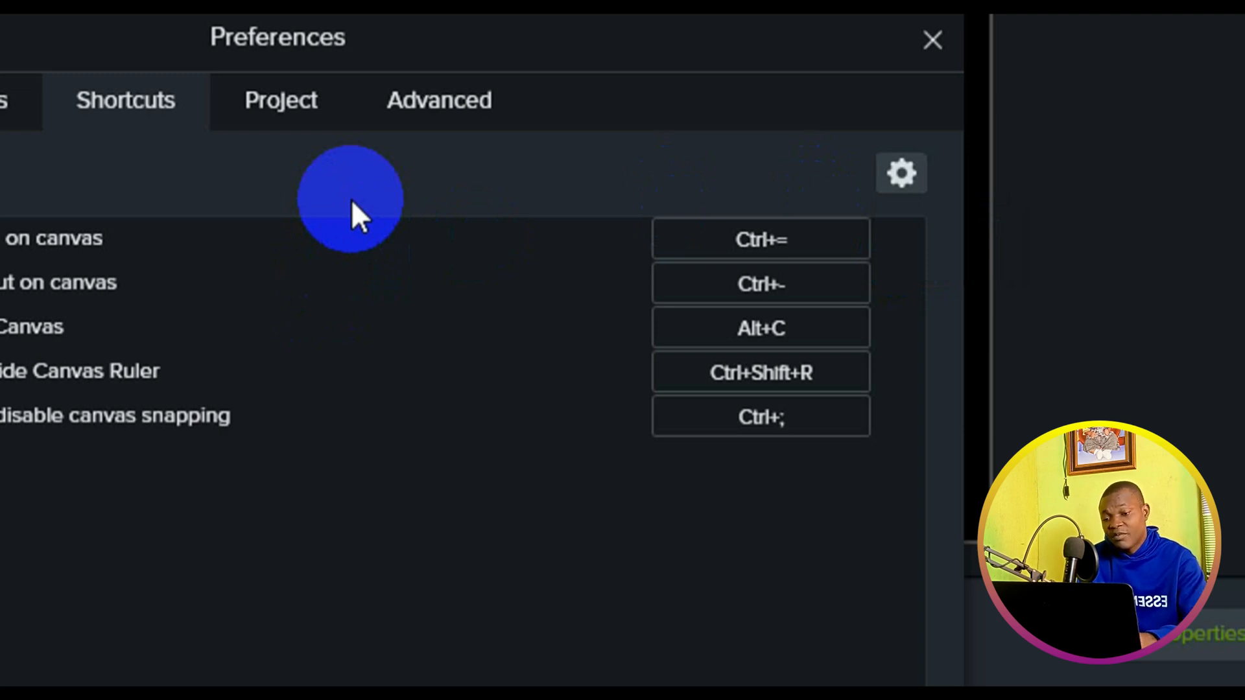
Open the default project settings in the preferences
left_click(306, 101)
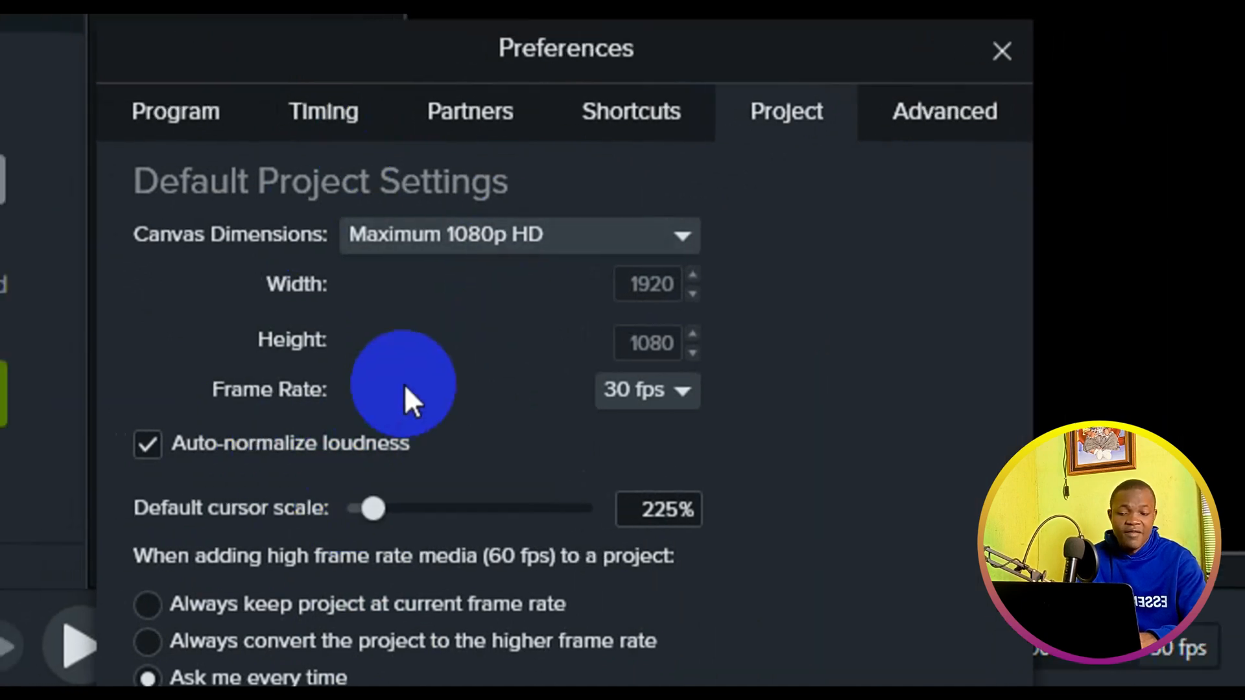
Try custom default canvas dimensions of 1920 by 1080 and check the available frame rates
left_click(554, 245)
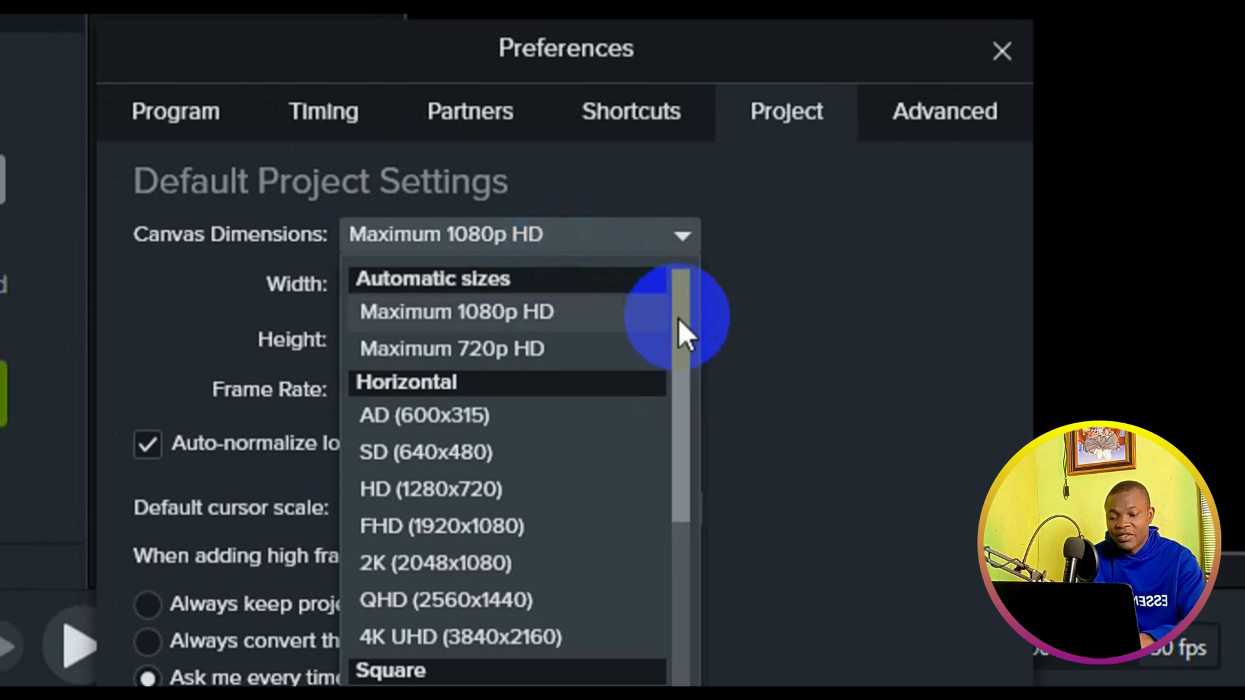
left_click_drag(678, 317, 690, 573)
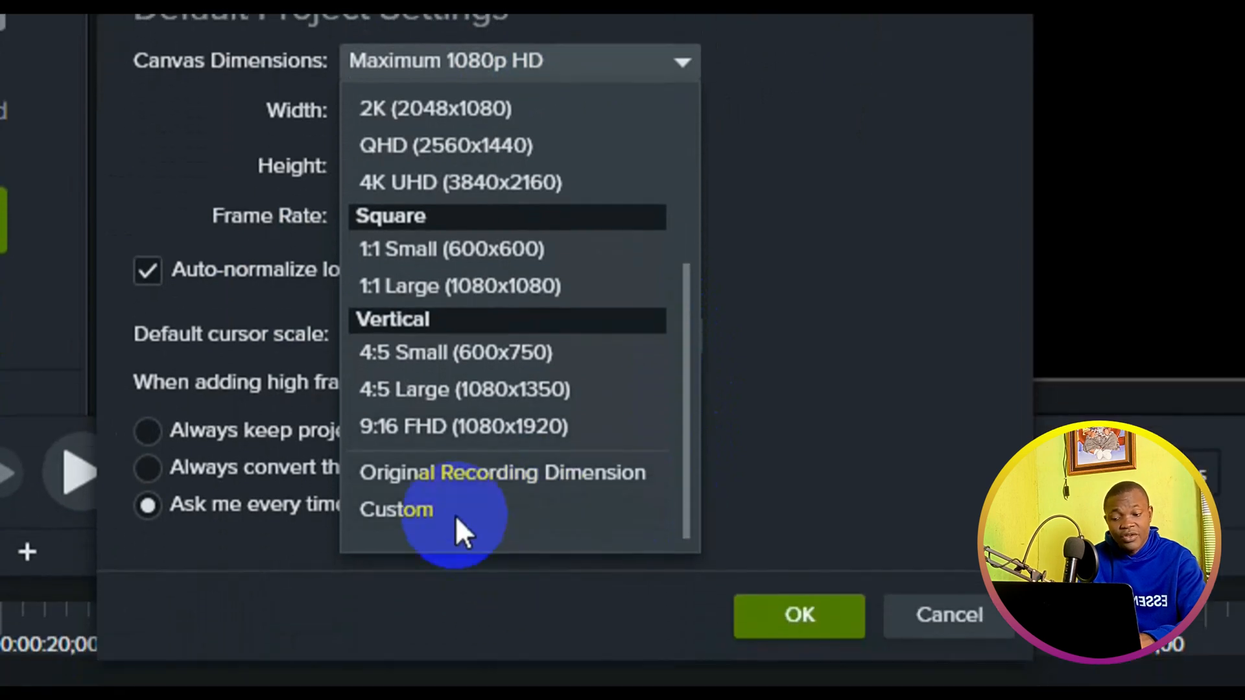
left_click(449, 513)
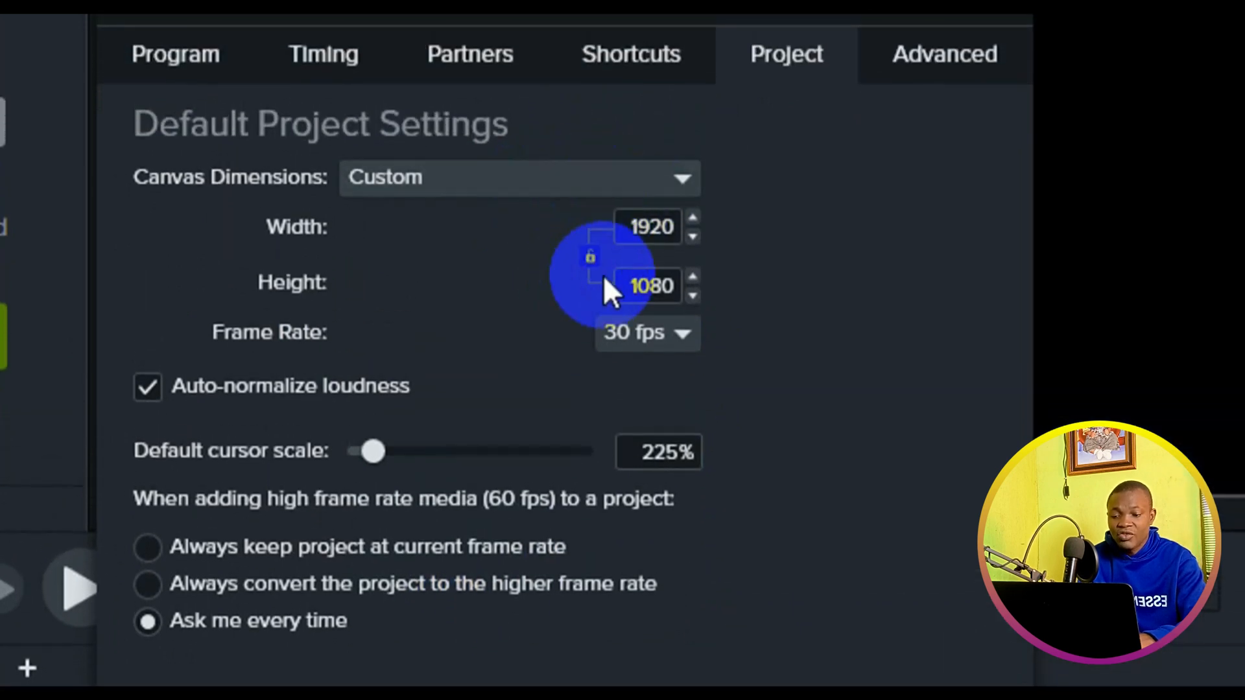
double_click(654, 241)
double_click(651, 286)
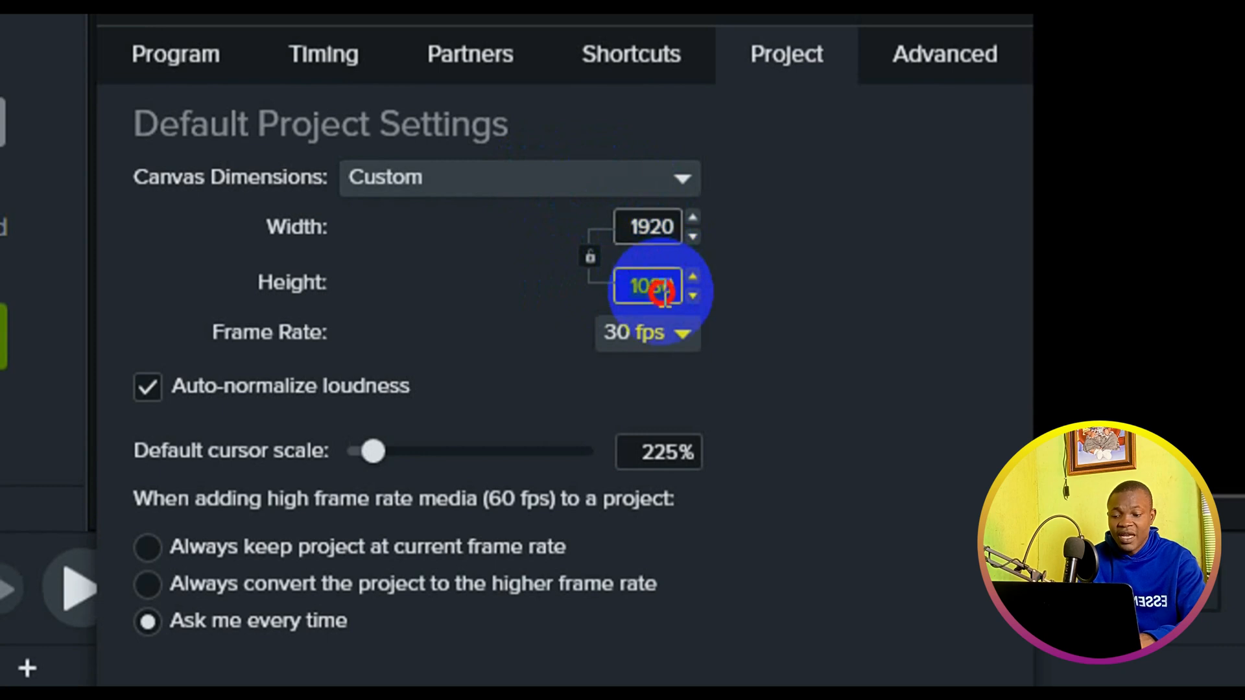
left_click(689, 333)
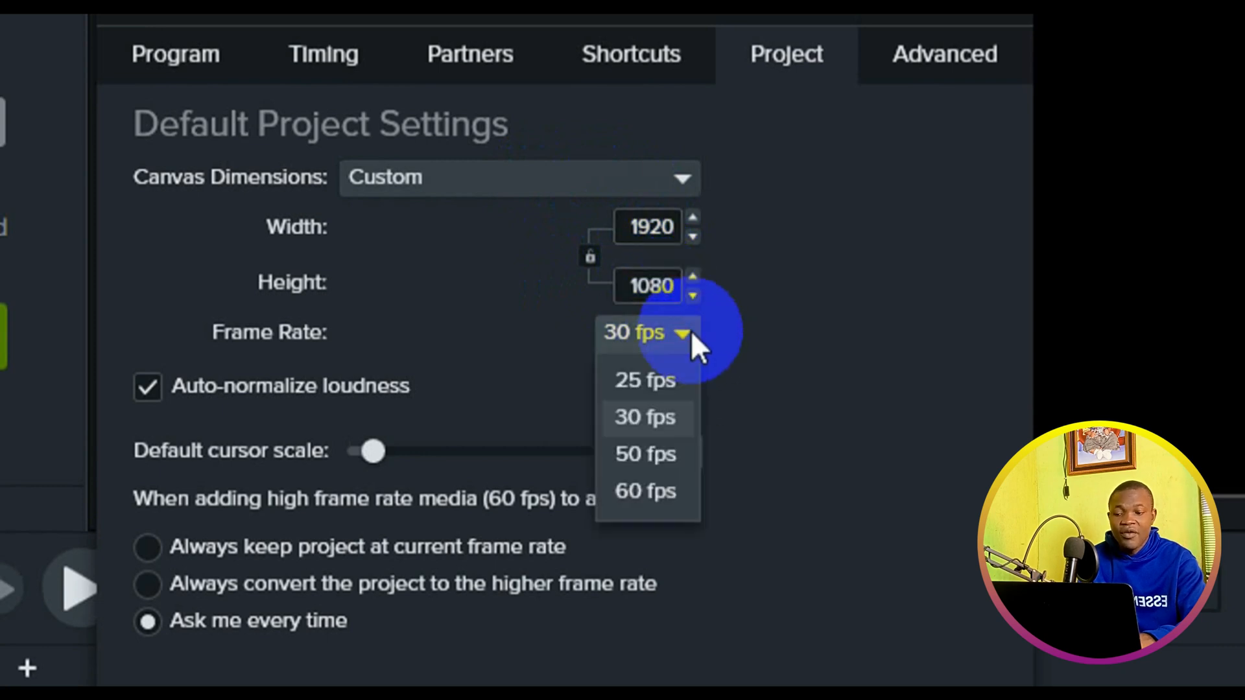
left_click(739, 298)
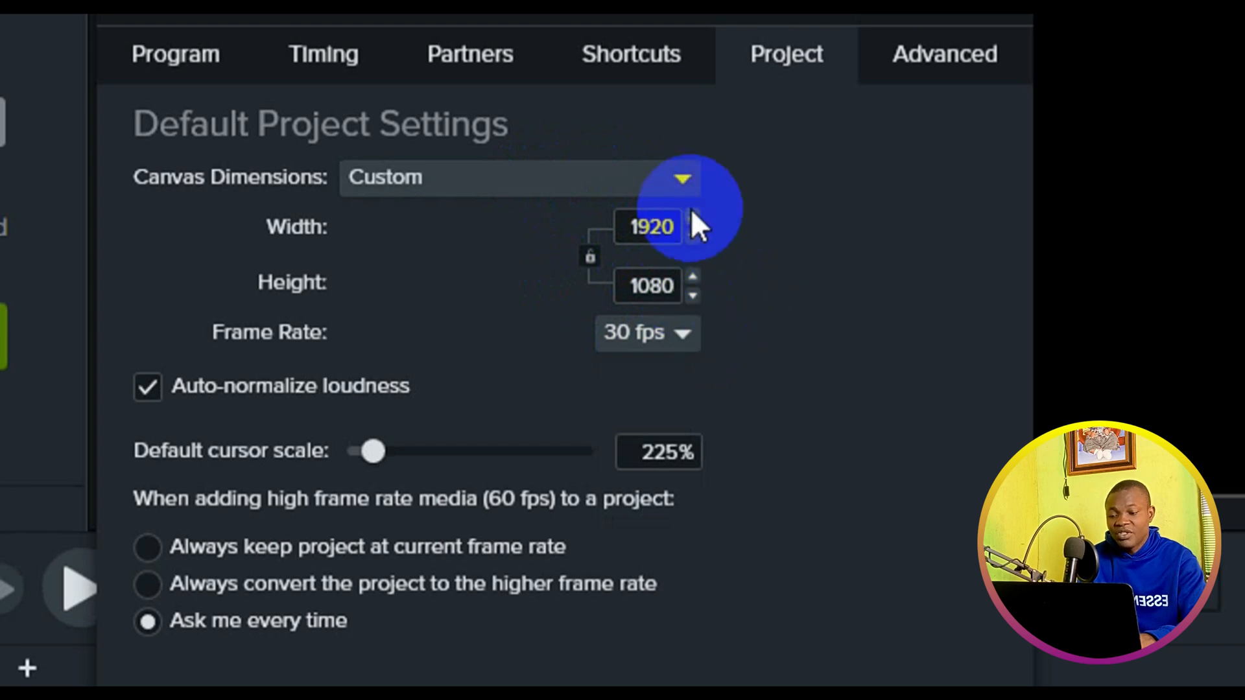
Set the default project canvas dimensions to 4K UHD (3840x2160)
left_click(661, 190)
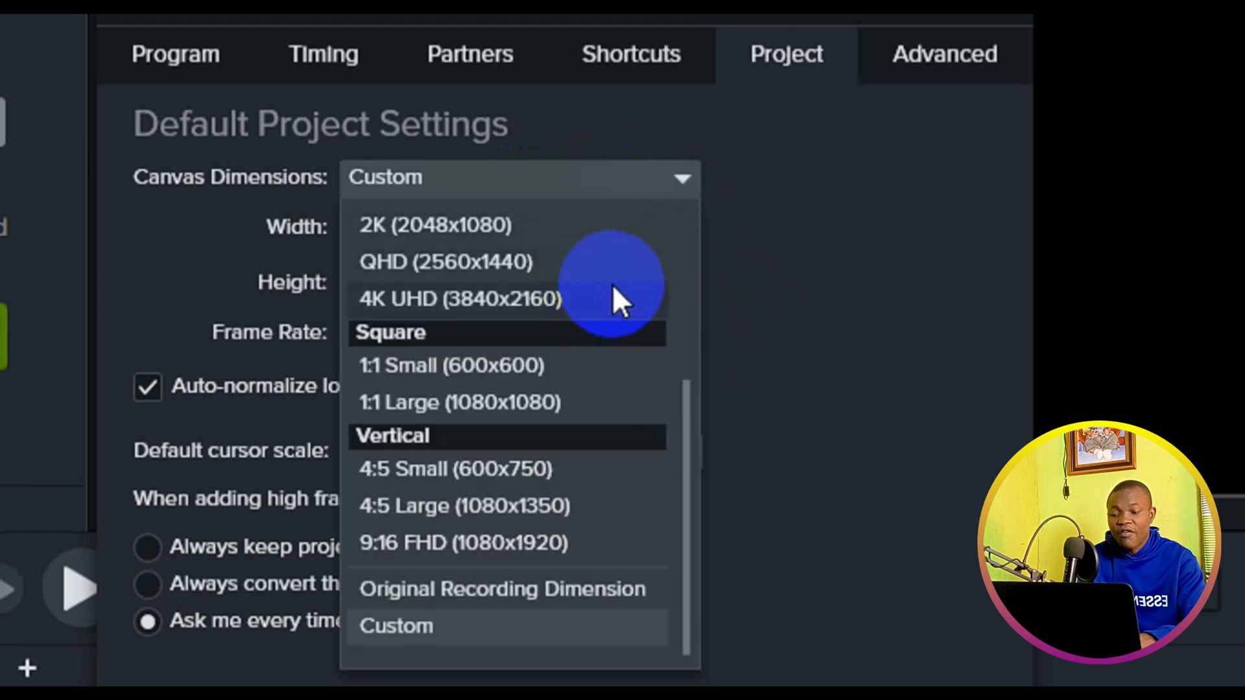
left_click(574, 293)
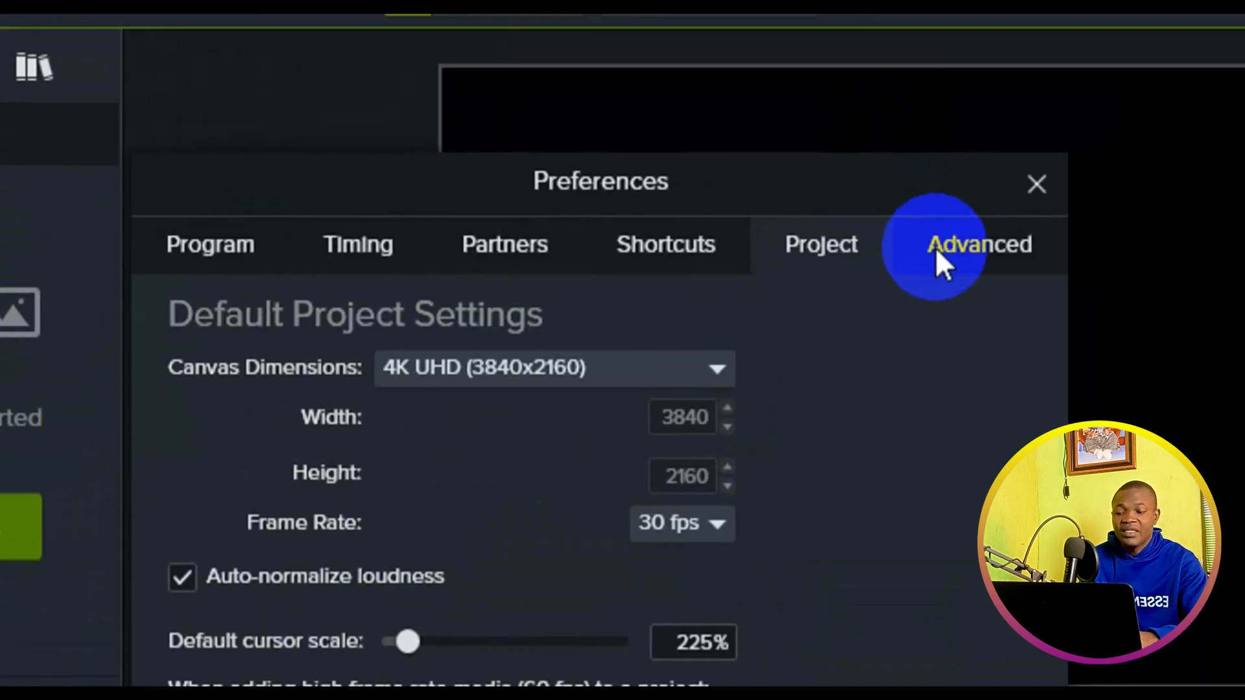
In the advanced preferences, set the number of days between automatic upgrade checks to 5
left_click(935, 247)
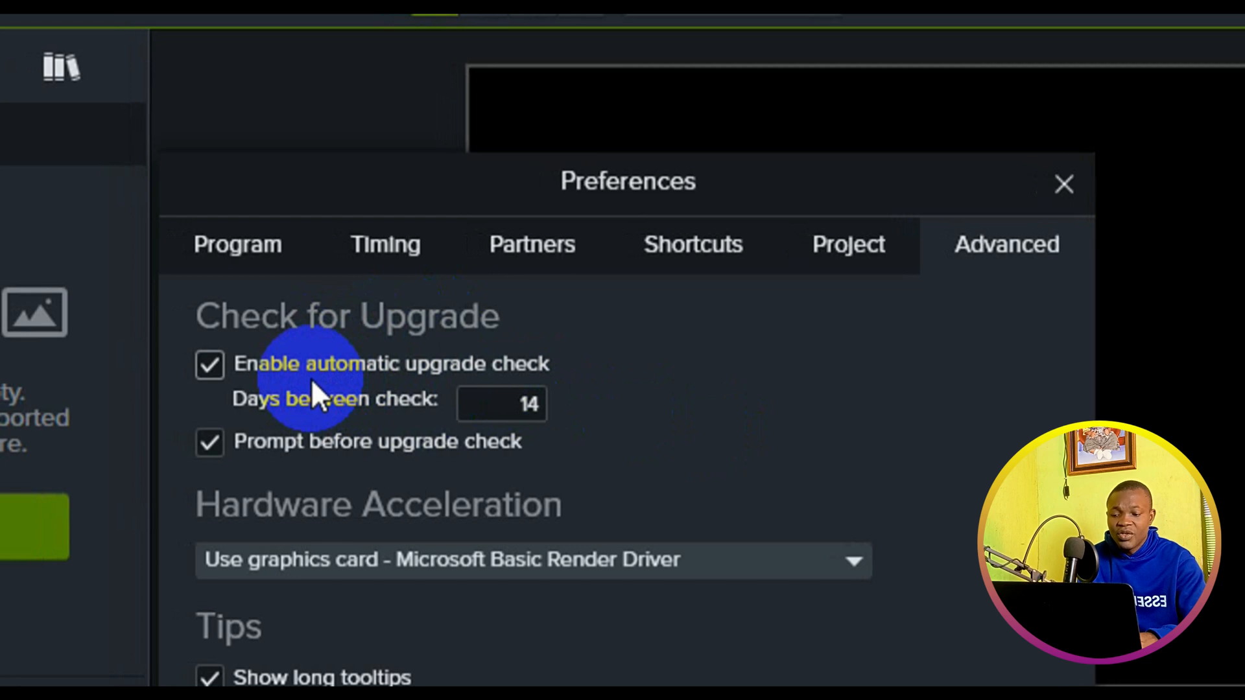
left_click(519, 409)
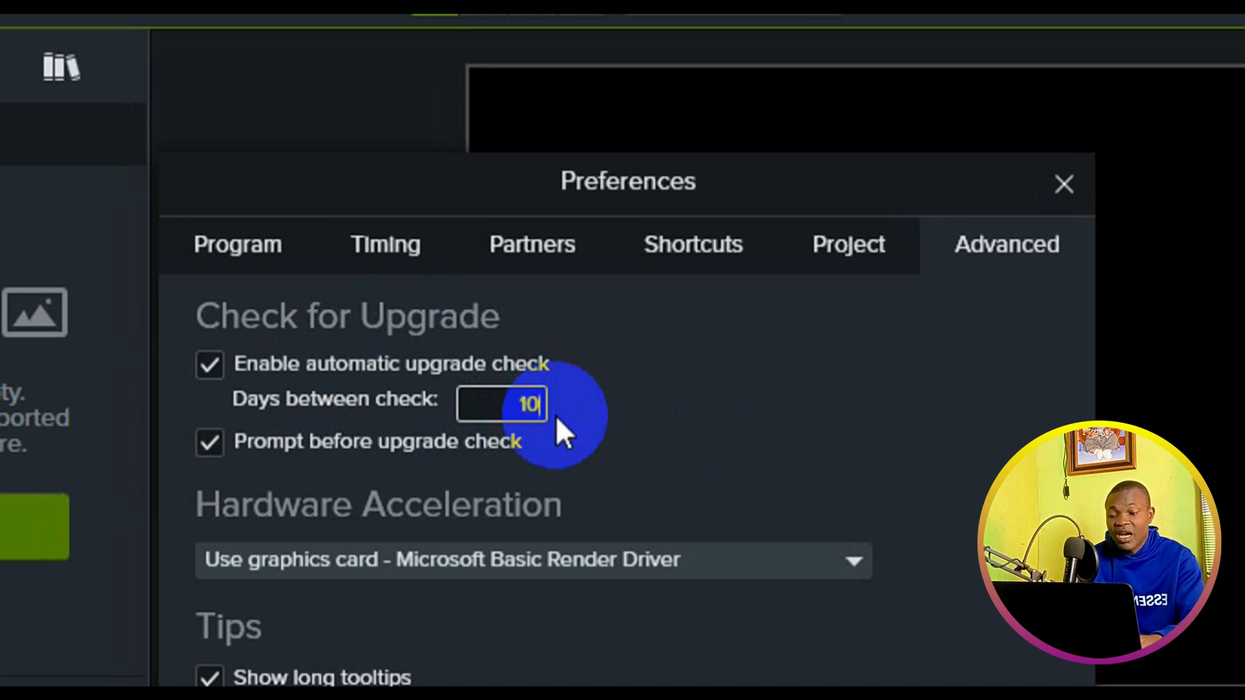
key("BackSpace")
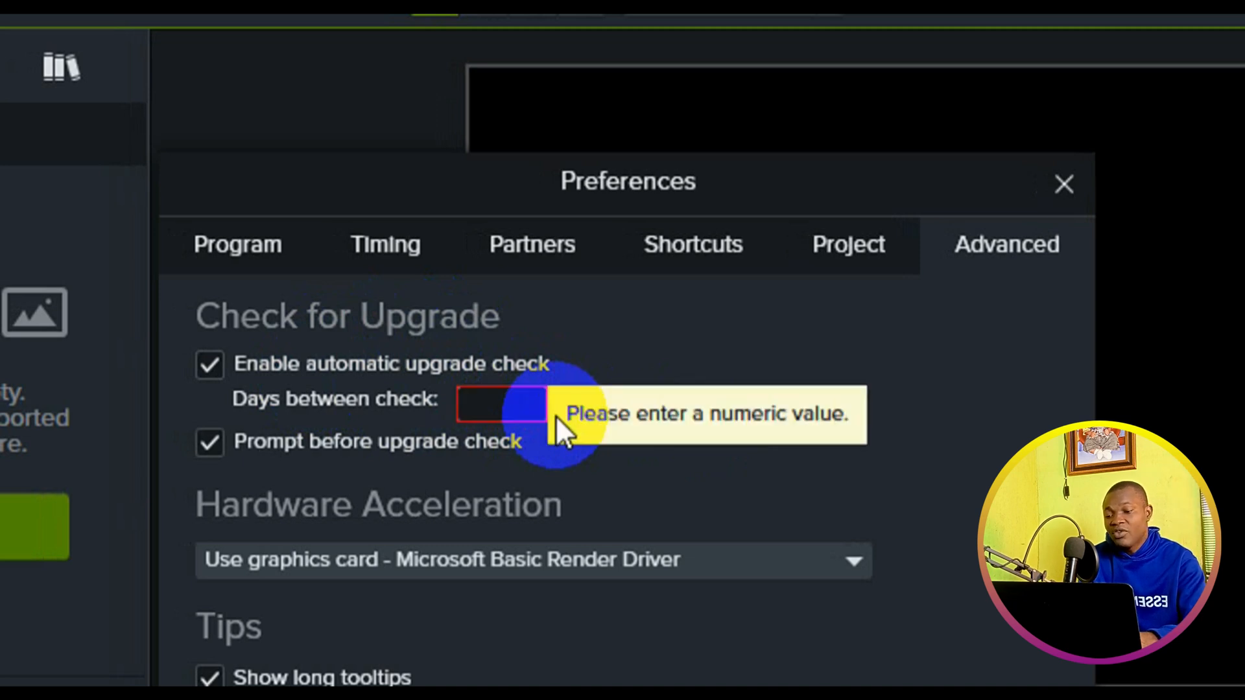
type("5")
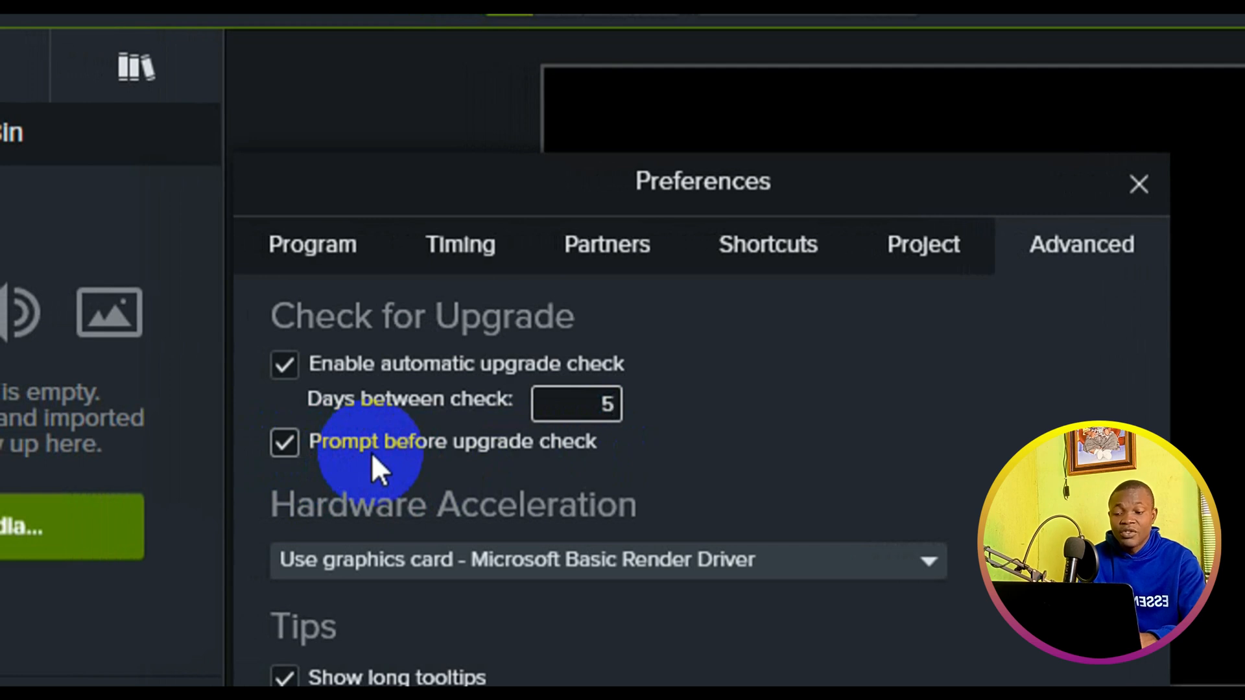
Set the hardware acceleration to use the Intel(R) HD Graphics 5500 (recommended) graphics card
left_click(640, 425)
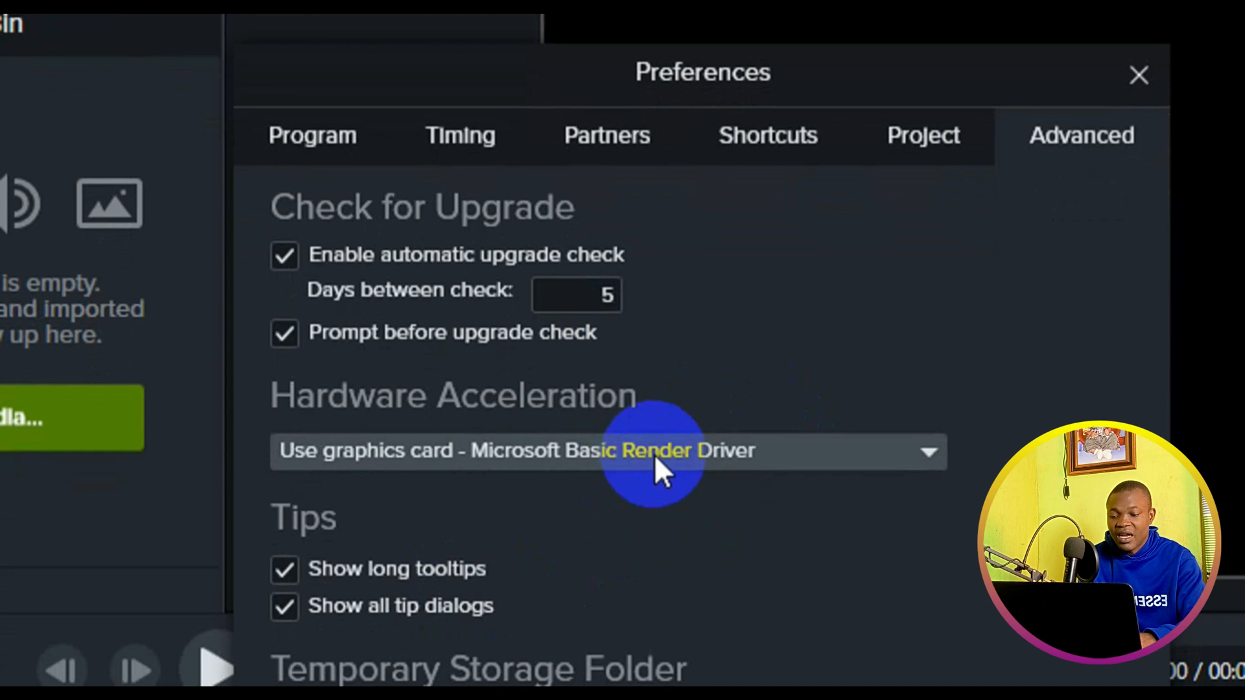
left_click(665, 540)
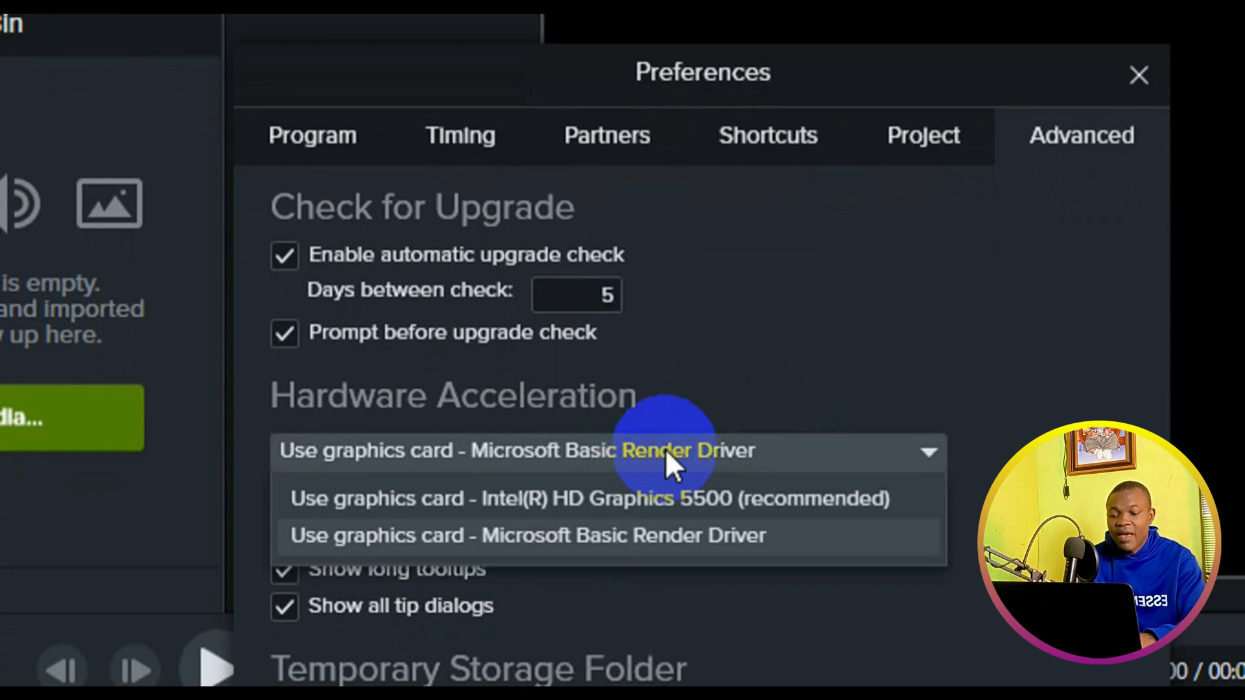
left_click(647, 499)
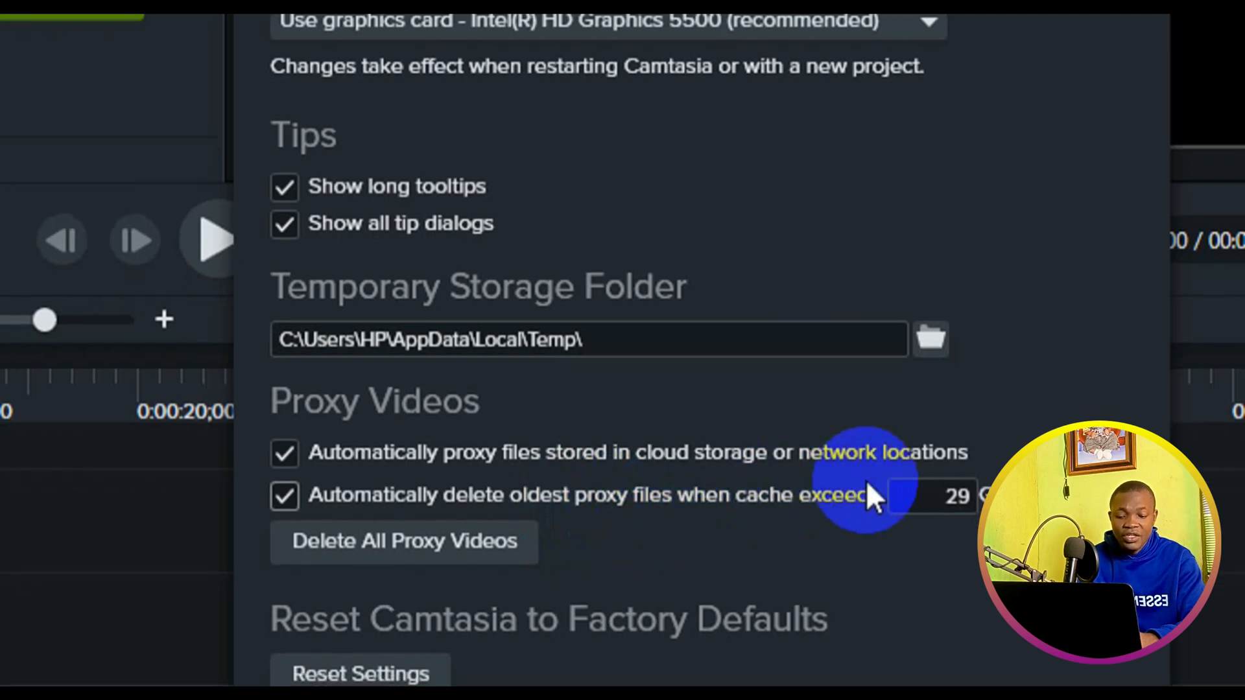
Set the cache size above which the oldest proxy files are automatically deleted to 10 GB
double_click(938, 499)
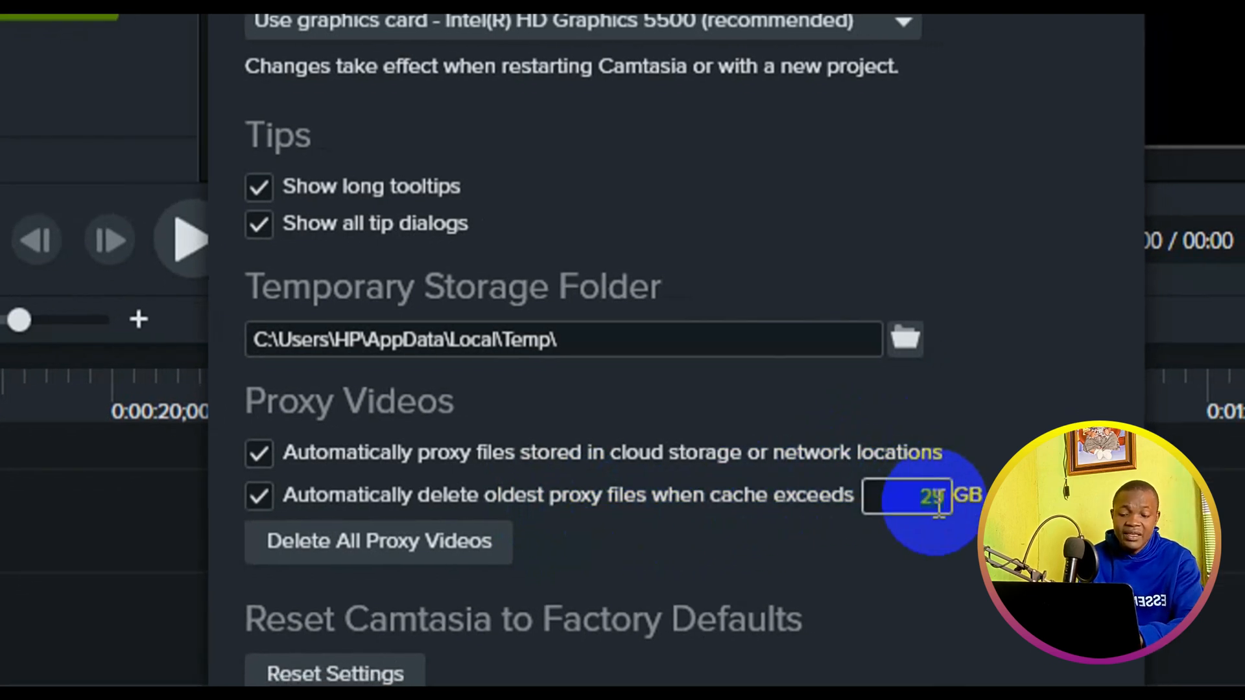
type("10")
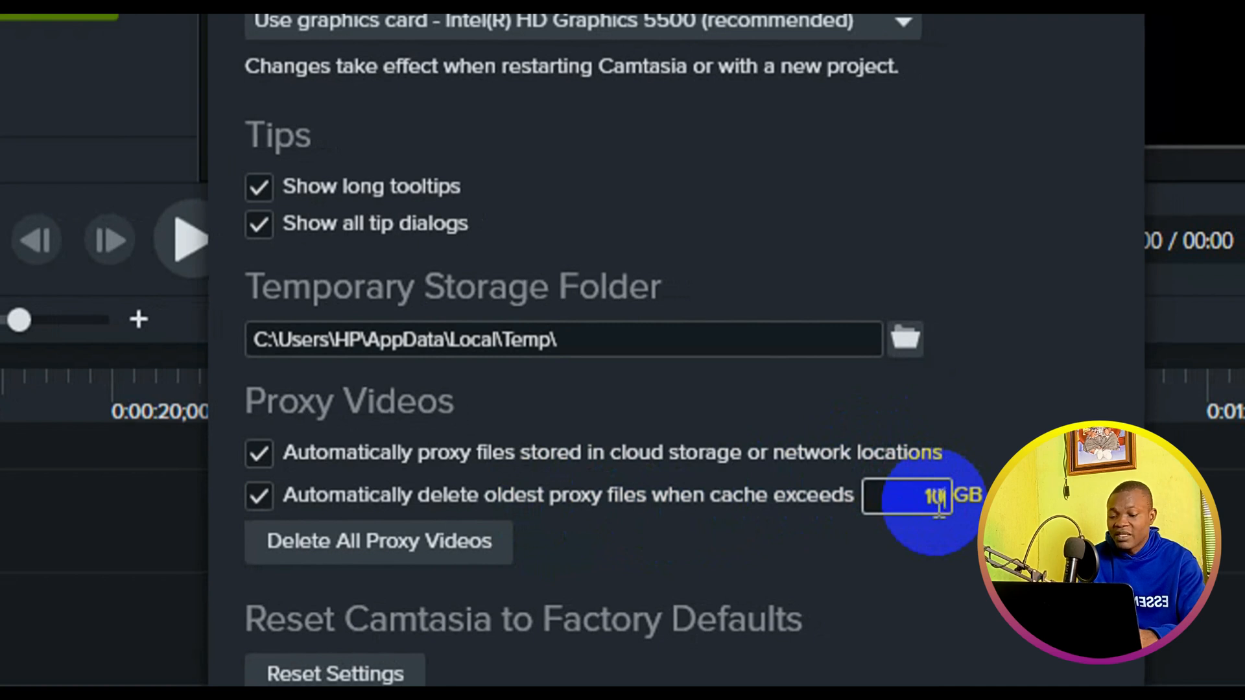
left_click(993, 436)
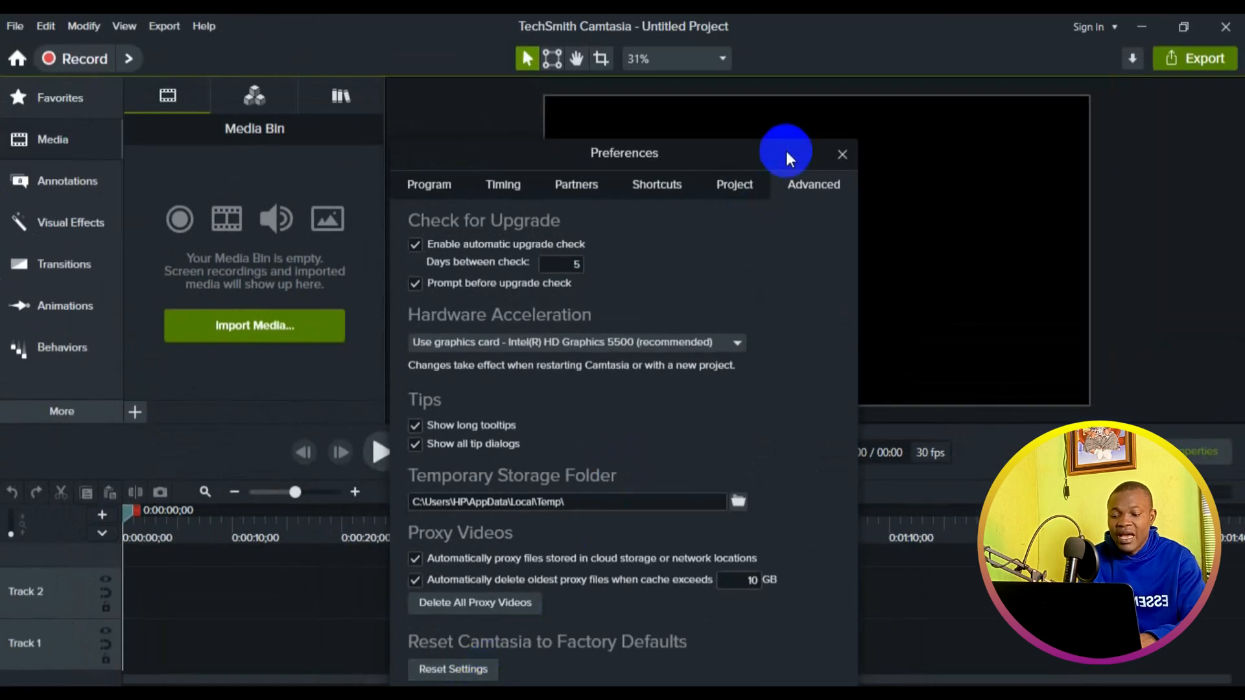
Move the preferences dialog up so its lower end is reachable, and accept all the preference changes
left_click_drag(773, 151, 771, 61)
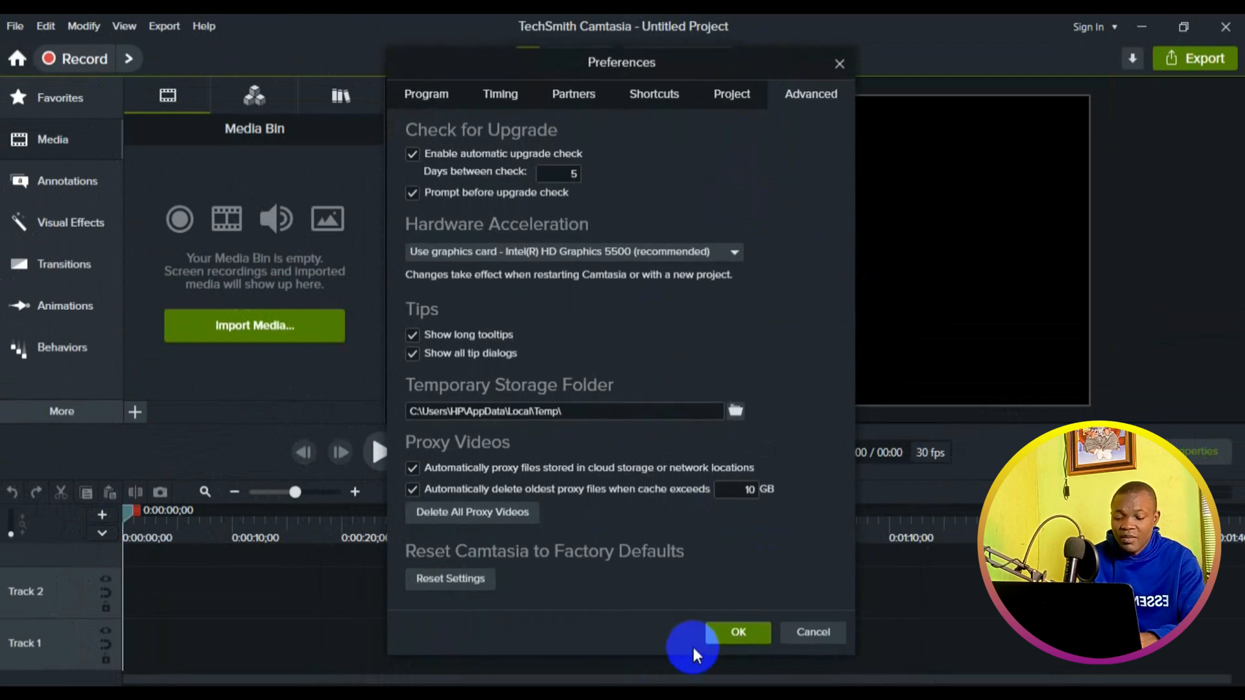
left_click(718, 632)
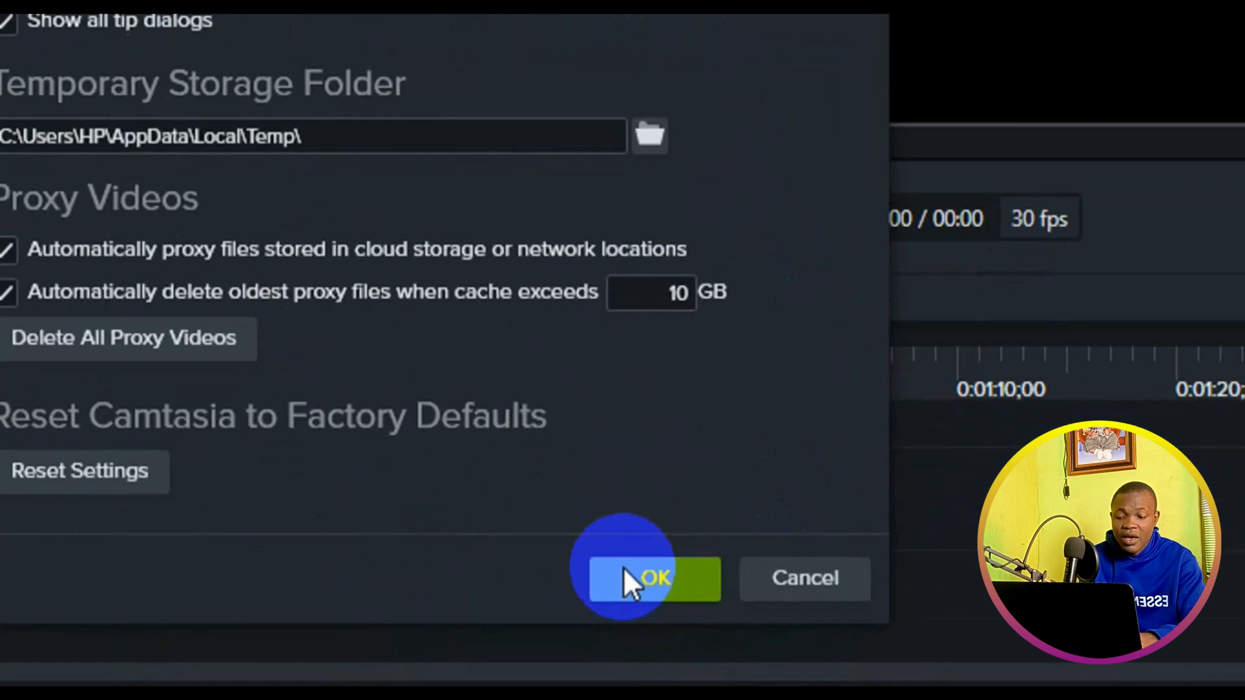
left_click(724, 630)
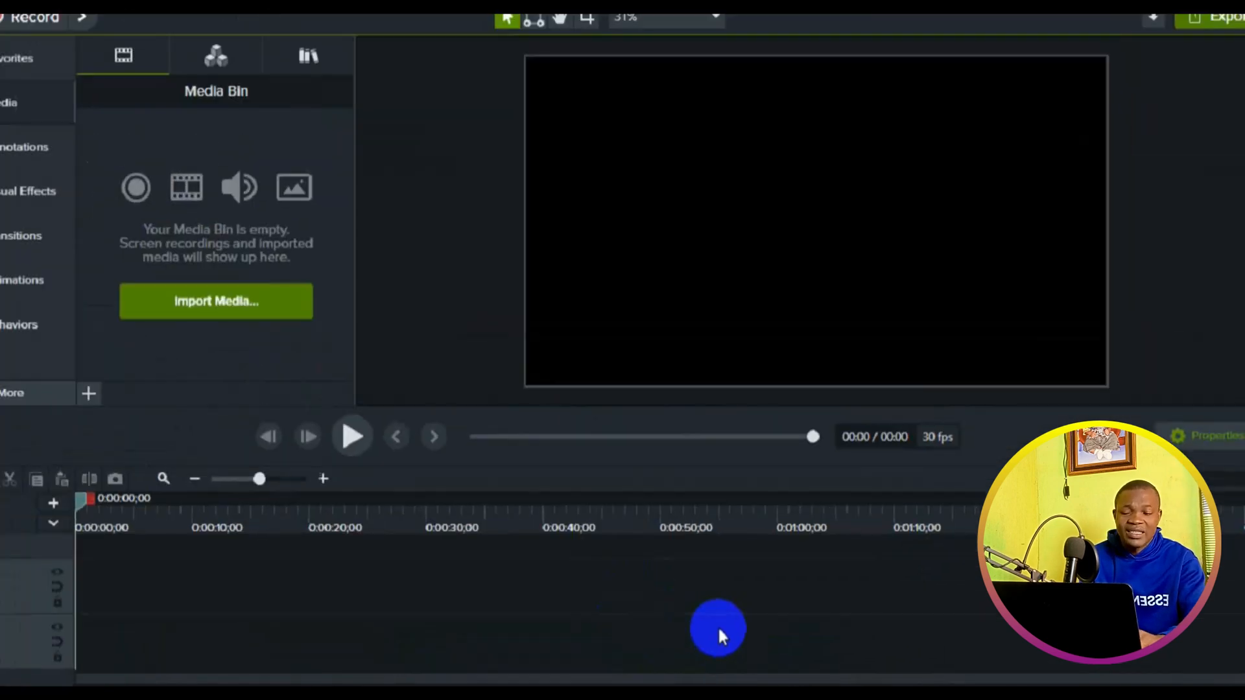